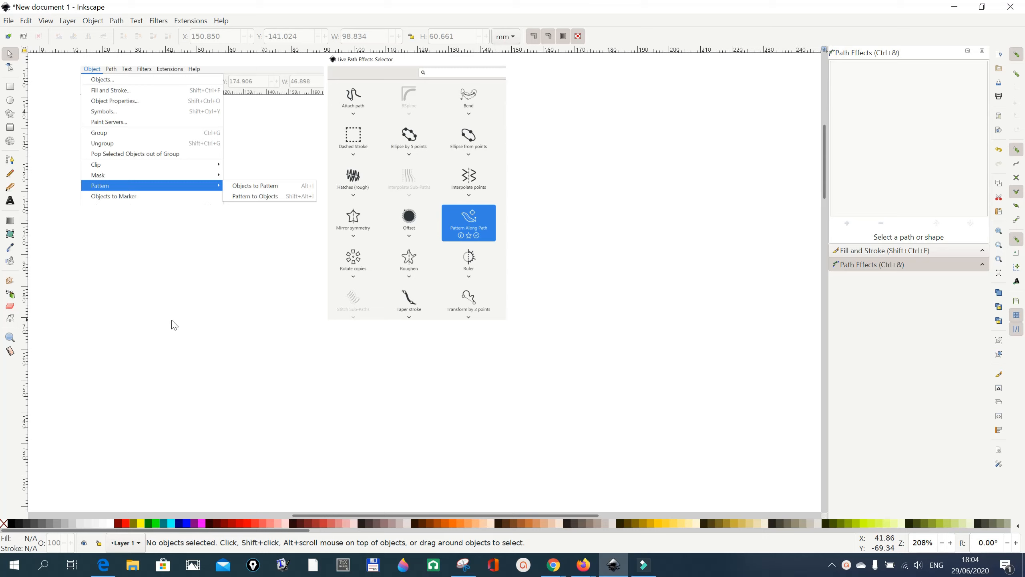
Draw an upright ellipse with radii of about 18.6 and 23.5 mm below the menu screenshot and convert it to a path
{"action": "scroll", "coordinate": [173, 327], "scroll_direction": "down", "scroll_amount": 3}
{"action": "scroll", "coordinate": [173, 329], "scroll_direction": "up", "scroll_amount": 4}
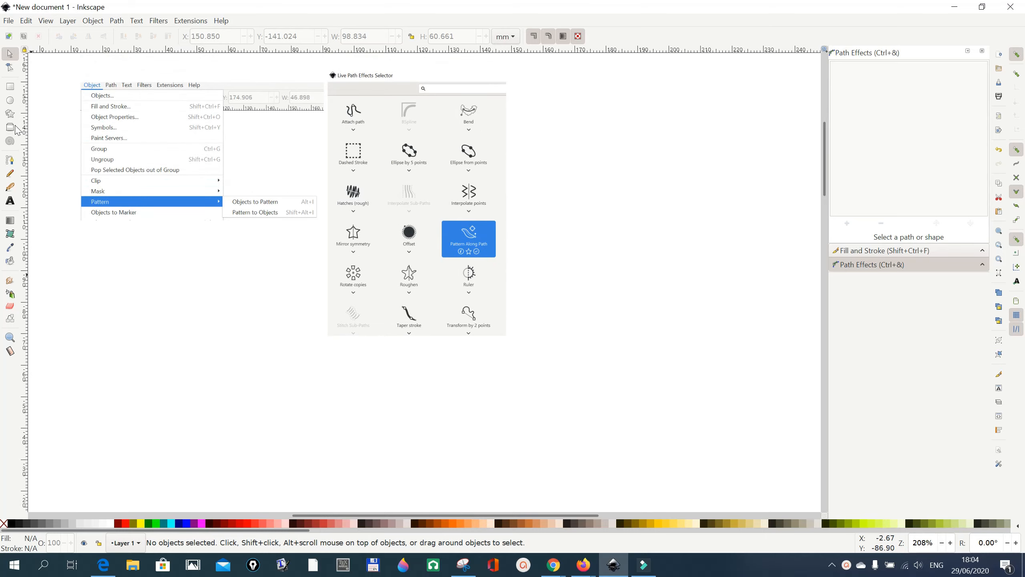
{"action": "left_click", "coordinate": [10, 102]}
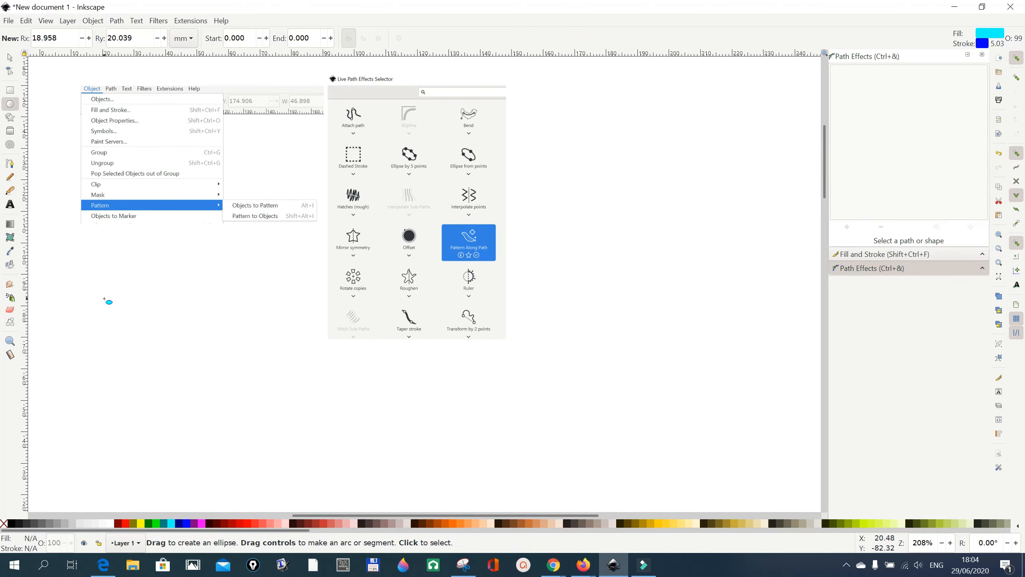
{"action": "left_click_drag", "start_coordinate": [110, 301], "coordinate": [225, 452]}
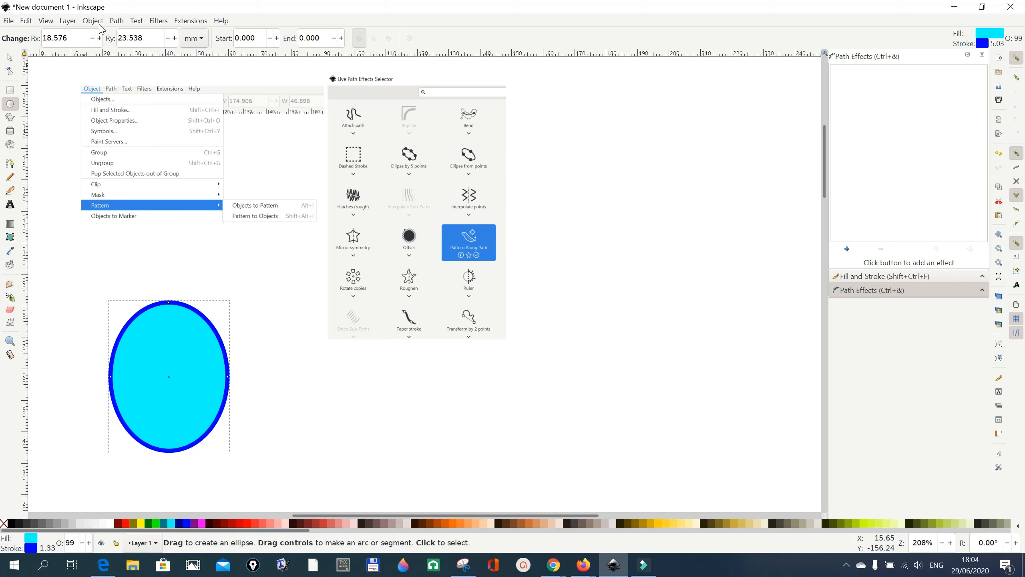
{"action": "left_click", "coordinate": [116, 22]}
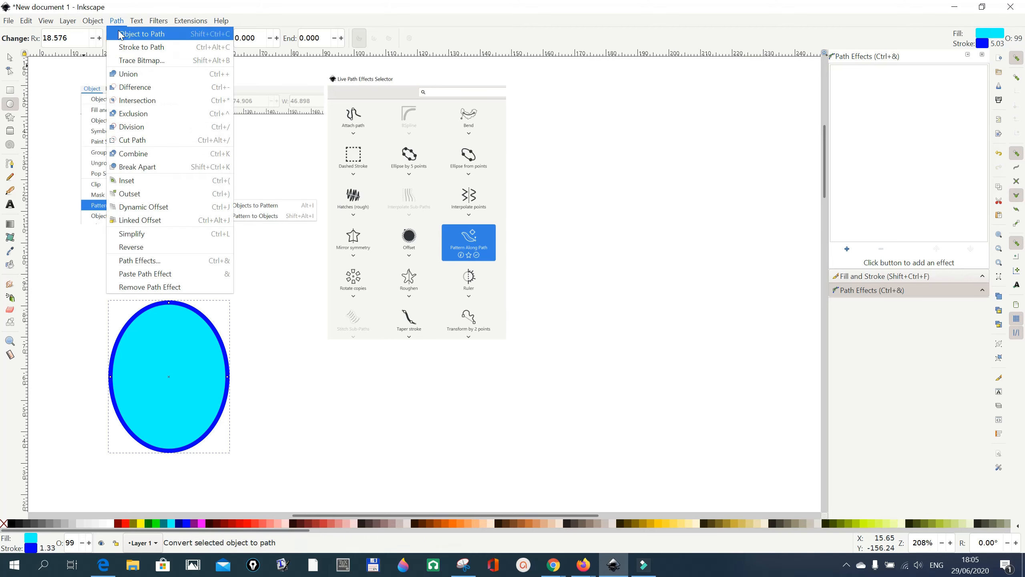
{"action": "left_click", "coordinate": [121, 34]}
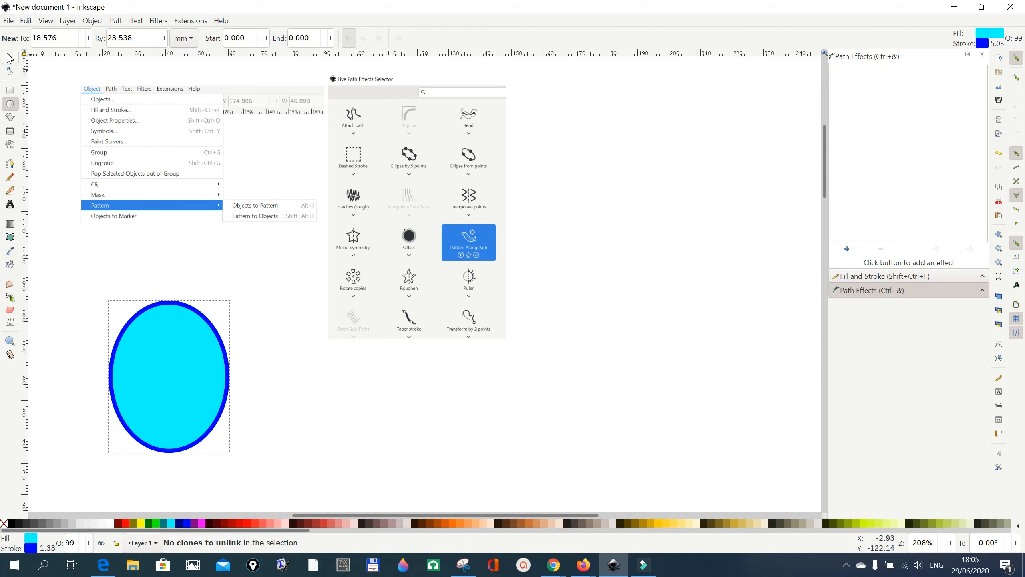
Duplicate the ellipse path and move the copy to the empty area below the Live Path Effects Selector image
{"action": "left_click", "coordinate": [10, 58]}
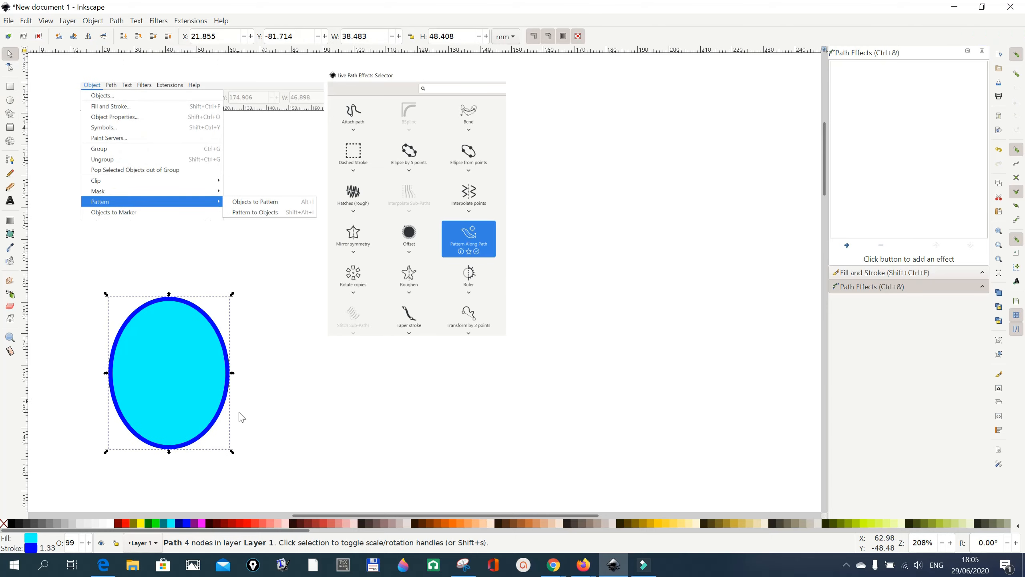
{"action": "left_click", "coordinate": [215, 420]}
{"action": "key", "text": "ctrl+d"}
{"action": "left_click_drag", "start_coordinate": [224, 422], "coordinate": [545, 472]}
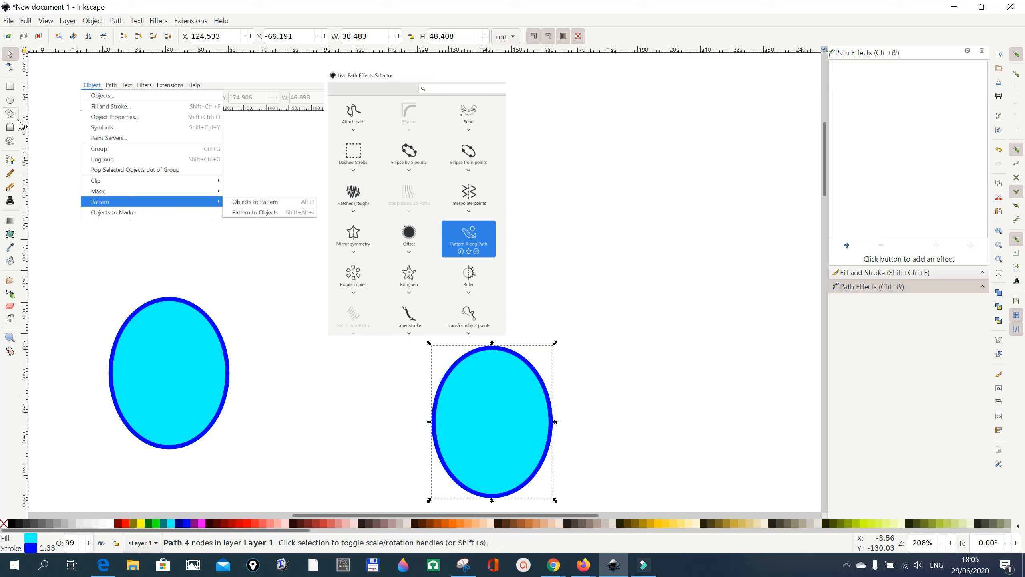
Draw a narrow upright rectangle about 3 × 16 mm beside the first ellipse, with a magenta fill and yellow stroke
{"action": "left_click", "coordinate": [10, 87]}
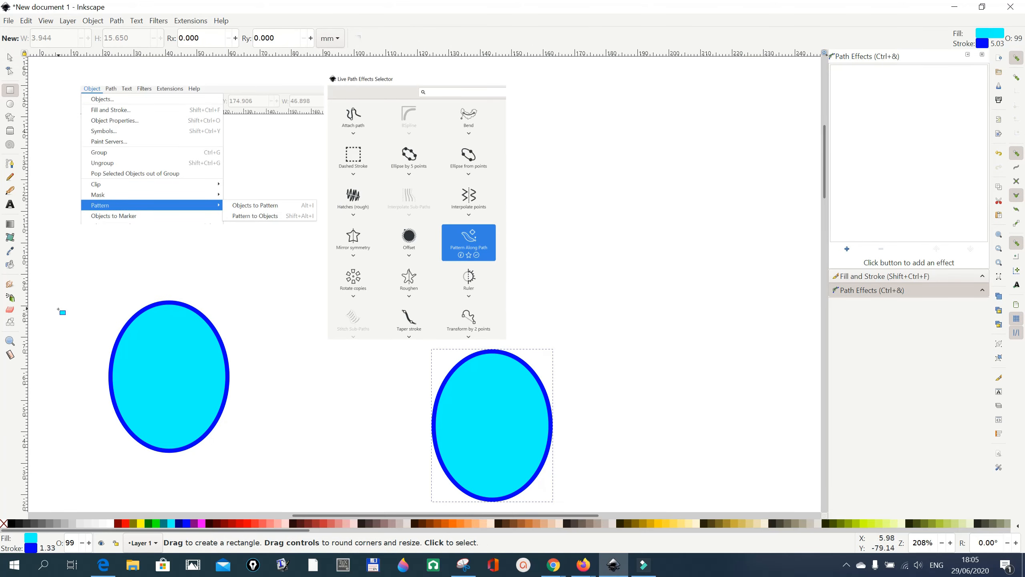
{"action": "left_click_drag", "start_coordinate": [53, 284], "coordinate": [65, 335]}
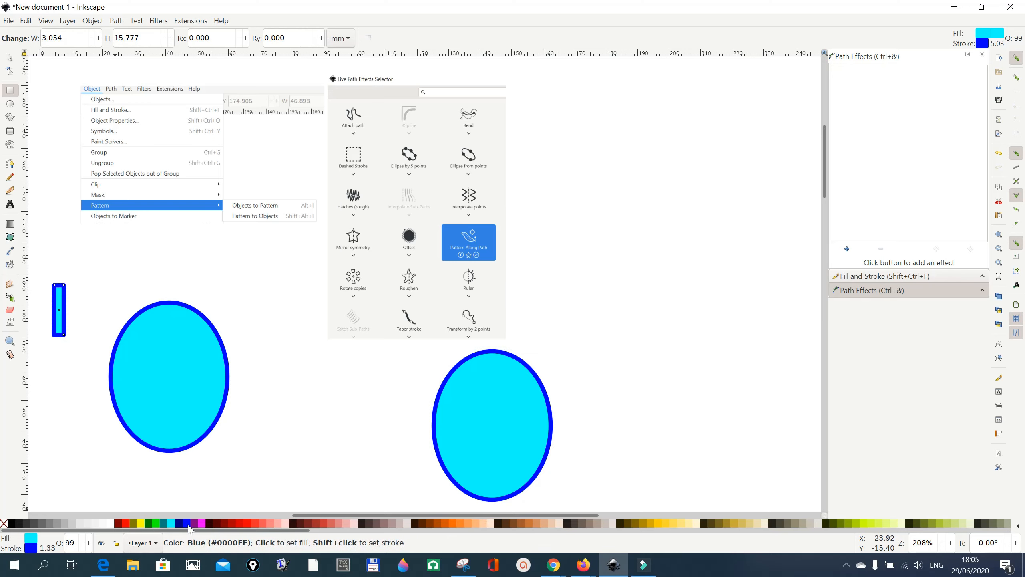
{"action": "left_click", "coordinate": [201, 524]}
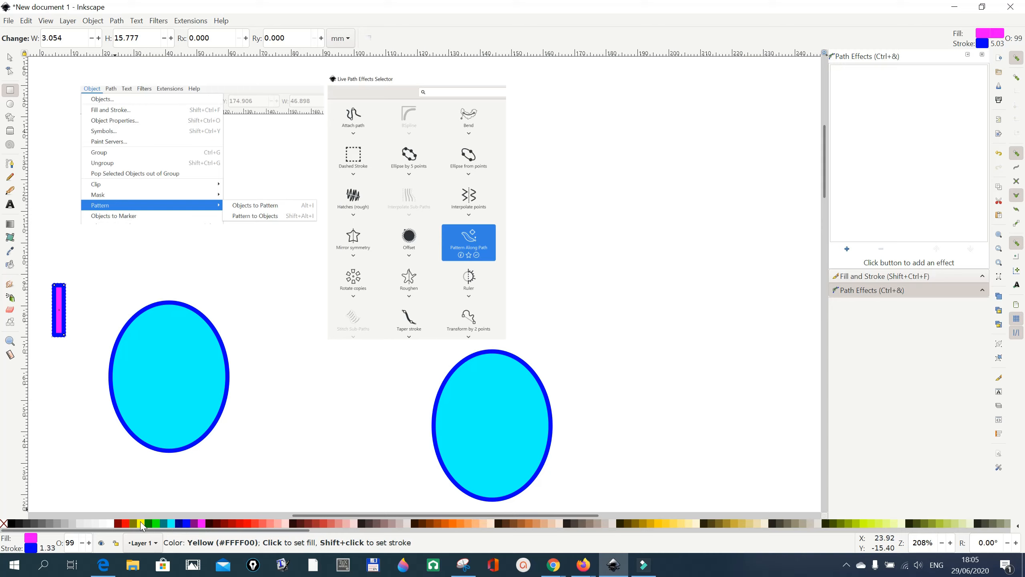
{"action": "left_click", "coordinate": [143, 524], "text": "shift"}
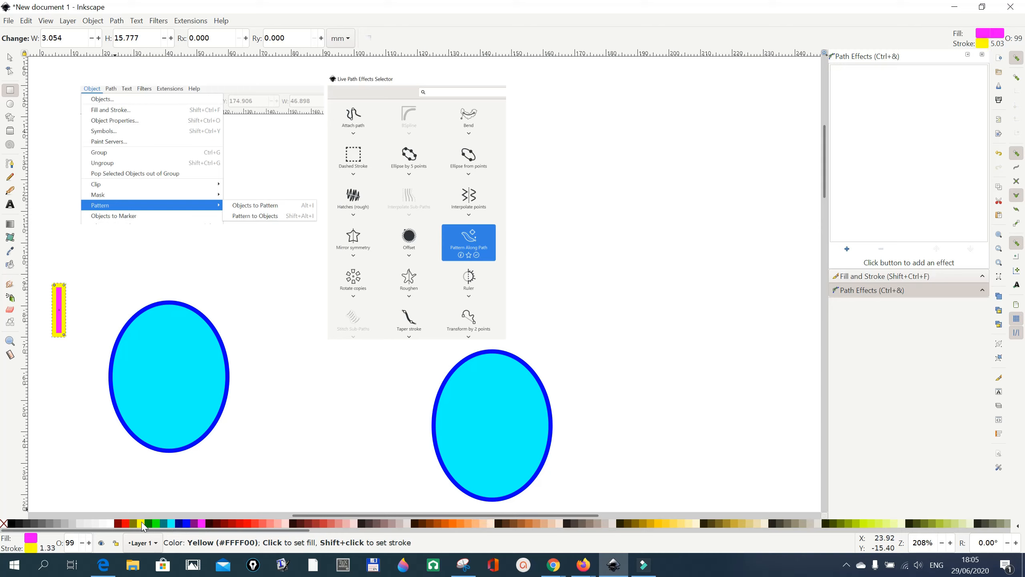
Duplicate the narrow rectangle and place the copy just beside the second ellipse
{"action": "left_click", "coordinate": [8, 58]}
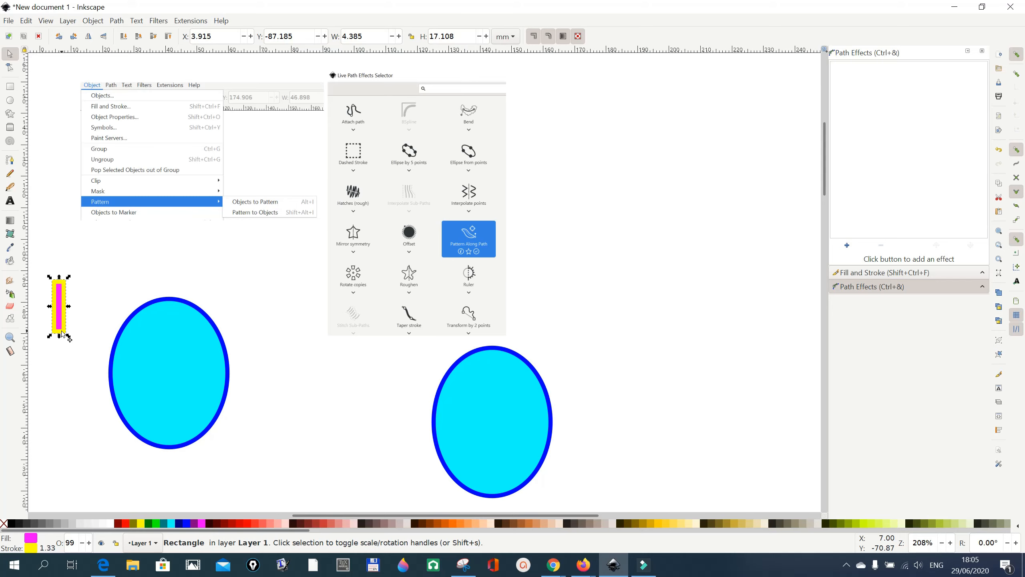
{"action": "left_click", "coordinate": [26, 20]}
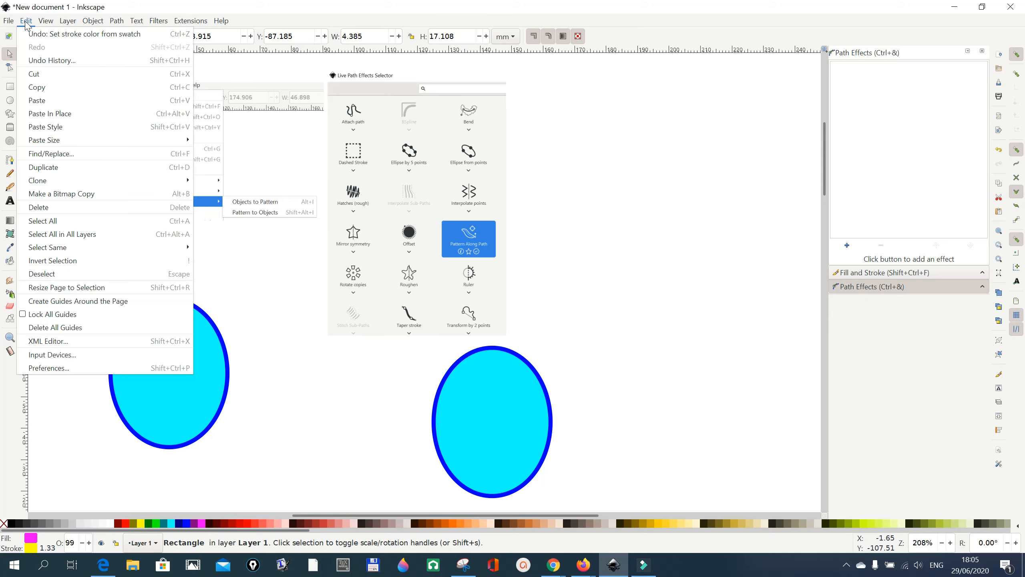
{"action": "left_click", "coordinate": [40, 172]}
{"action": "left_click_drag", "start_coordinate": [71, 305], "coordinate": [420, 397]}
Convert the original narrow rectangle beside the first ellipse to a pattern with Objects to Pattern
{"action": "left_click", "coordinate": [62, 316]}
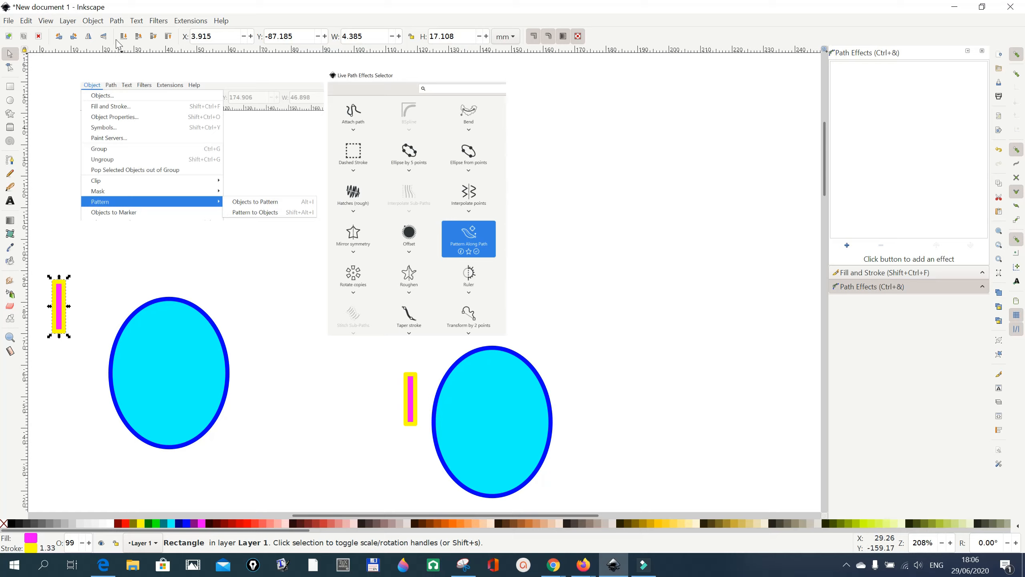
{"action": "left_click", "coordinate": [92, 21]}
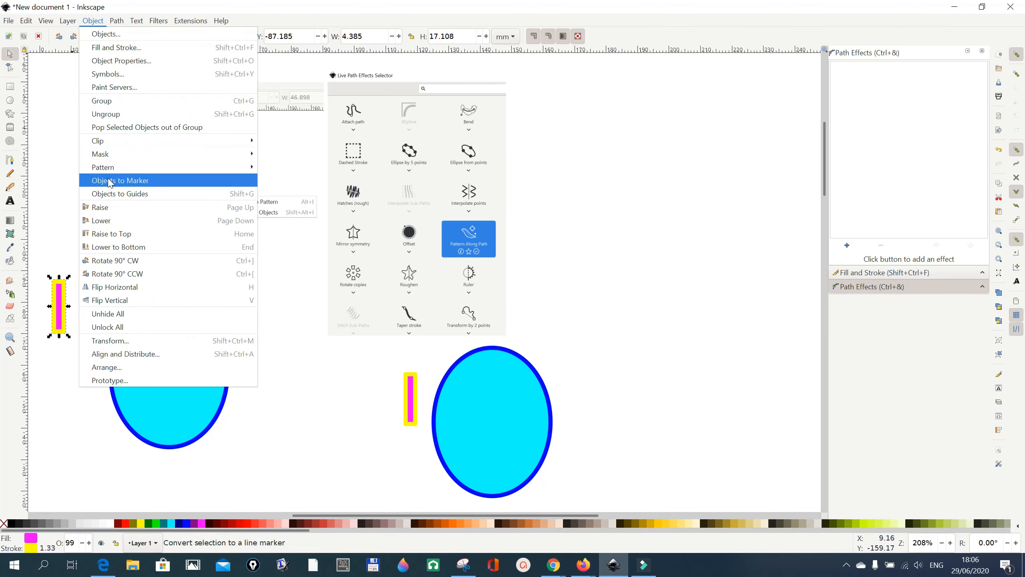
{"action": "mouse_move", "coordinate": [109, 172]}
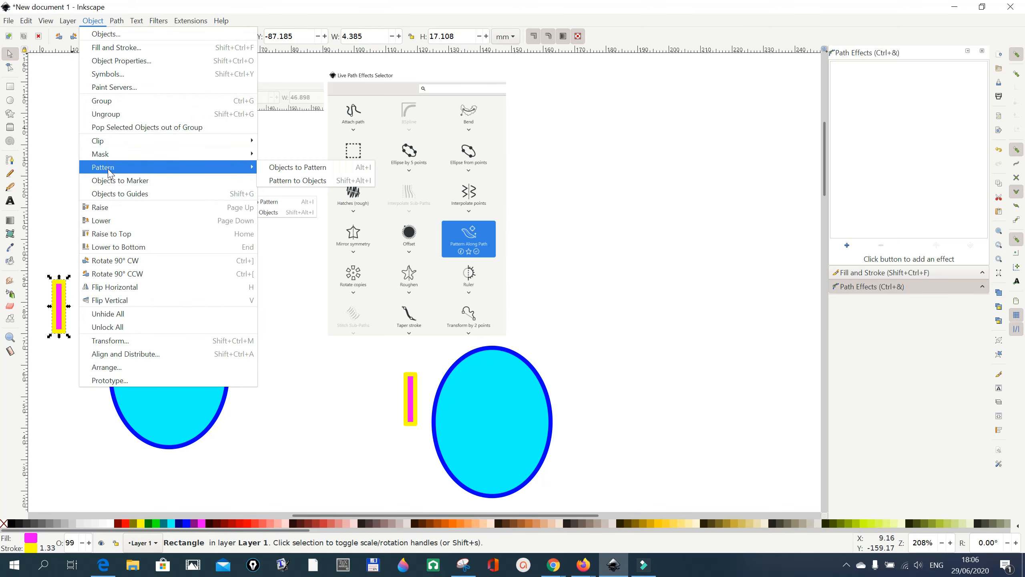
{"action": "left_click", "coordinate": [299, 170]}
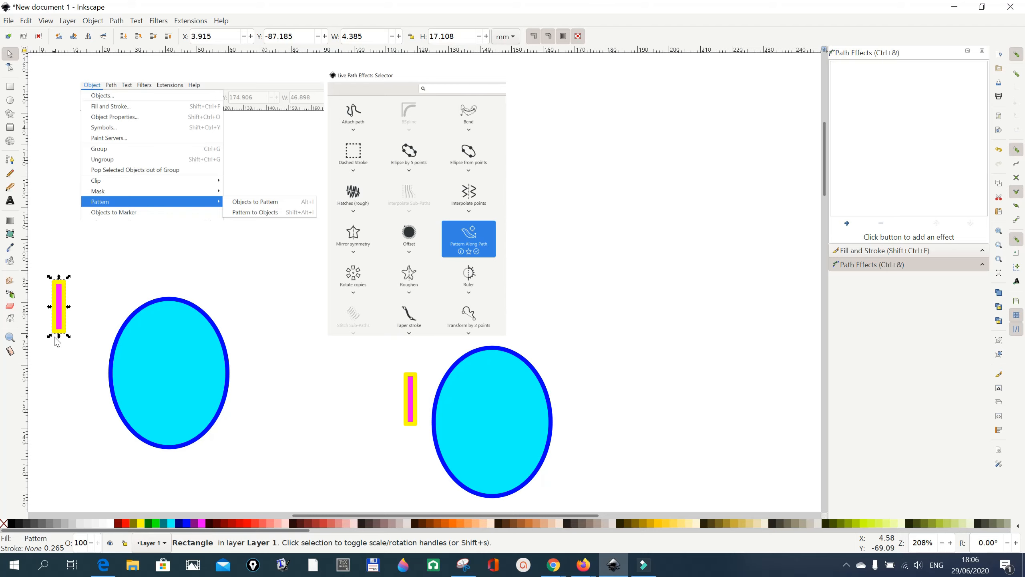
Give the first ellipse a pattern fill using the rectangle's pattern, pattern2519
{"action": "left_click", "coordinate": [94, 22]}
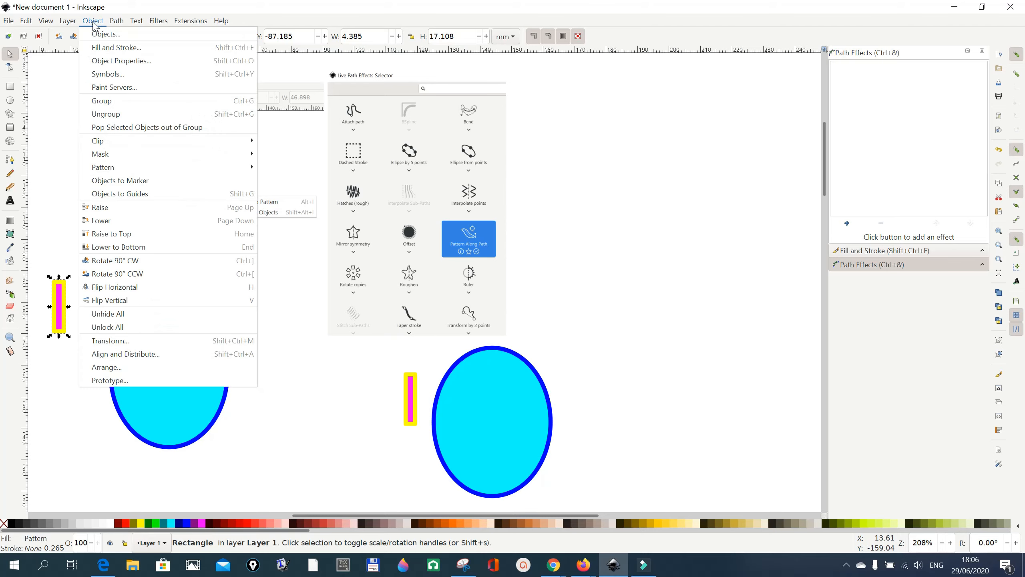
{"action": "left_click", "coordinate": [101, 49]}
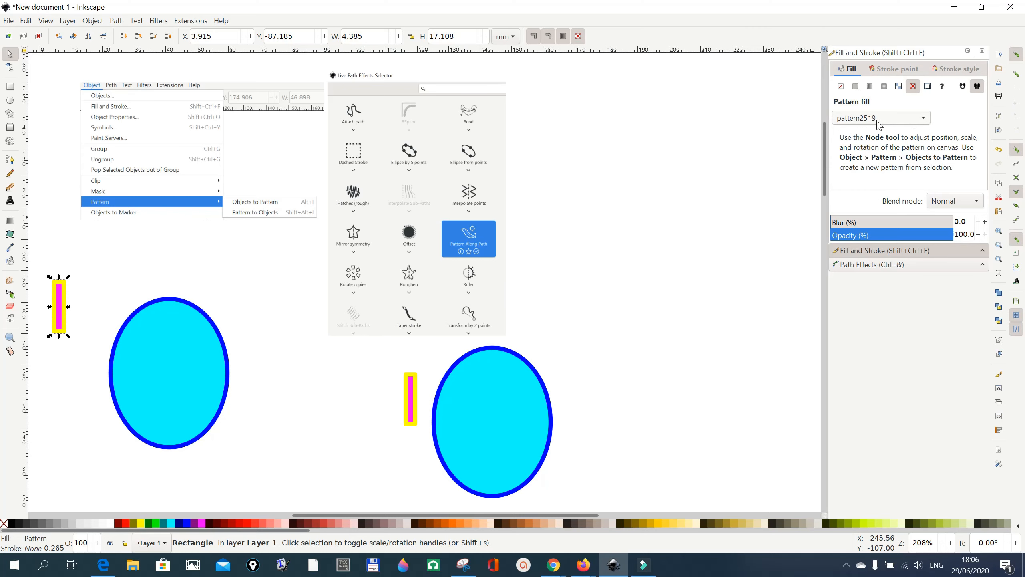
{"action": "left_click", "coordinate": [927, 121]}
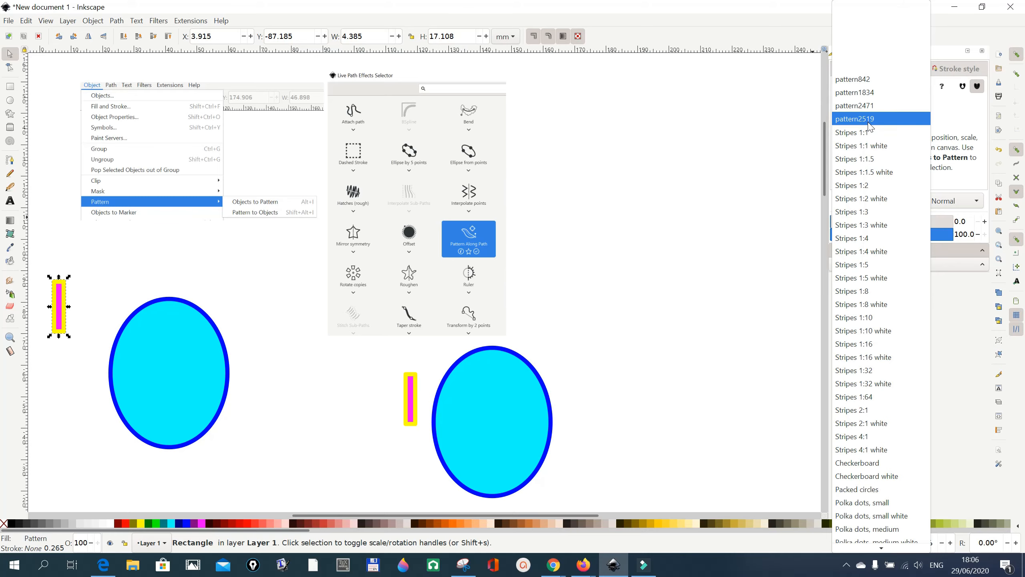
{"action": "left_click", "coordinate": [750, 203]}
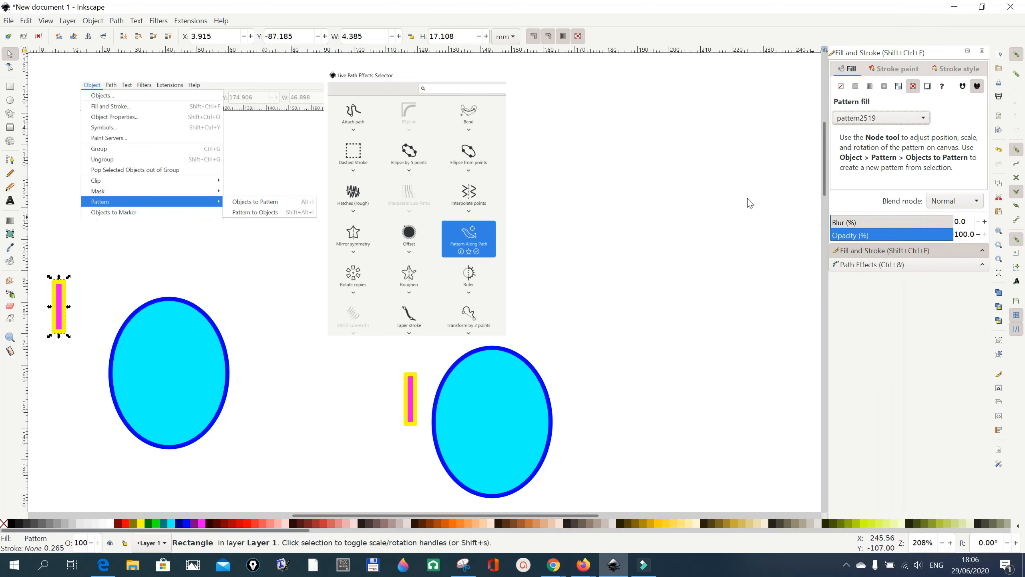
{"action": "left_click", "coordinate": [176, 305]}
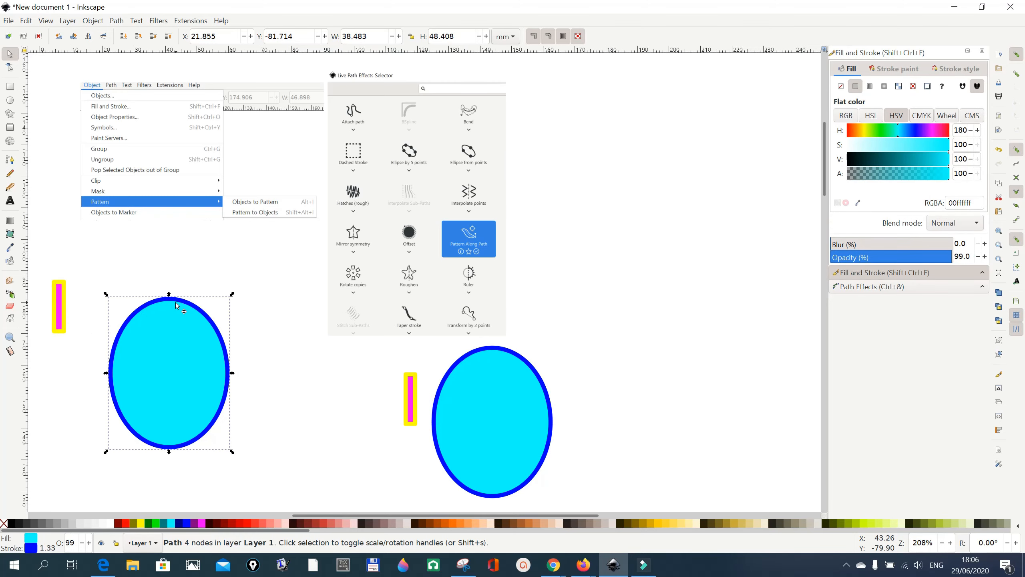
{"action": "left_click", "coordinate": [914, 87]}
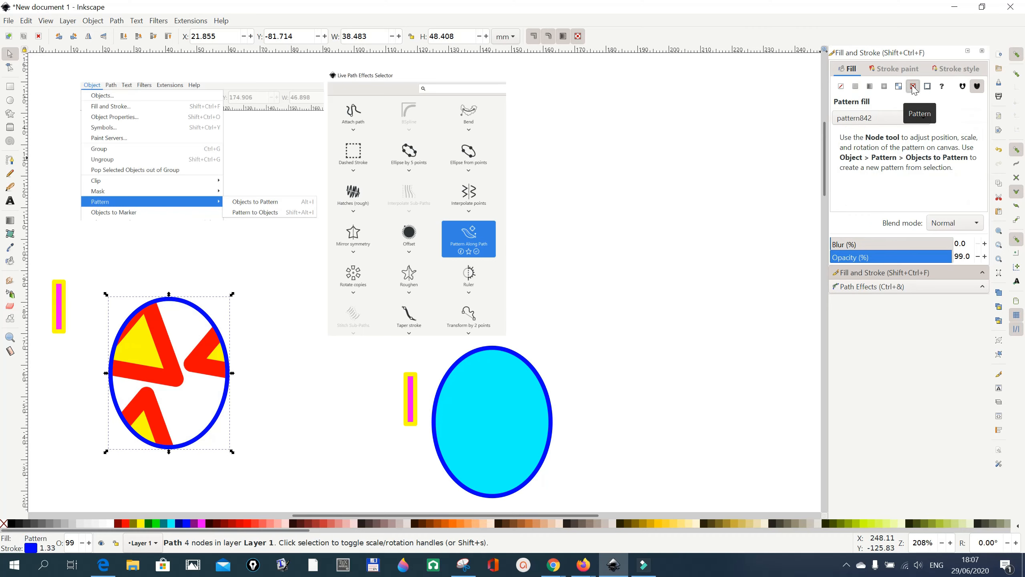
{"action": "left_click", "coordinate": [922, 122]}
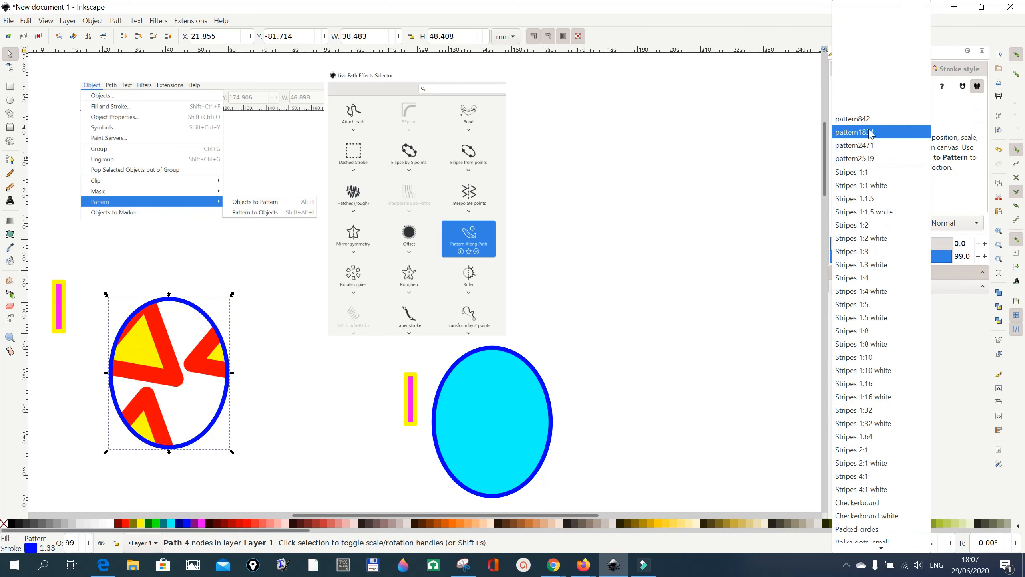
{"action": "left_click", "coordinate": [867, 159]}
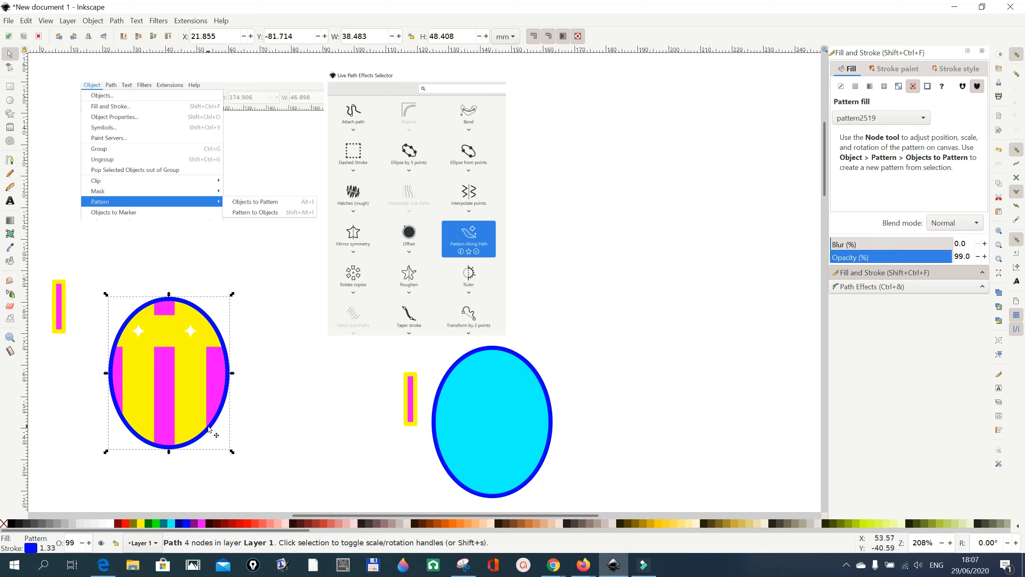
{"action": "left_click", "coordinate": [334, 453]}
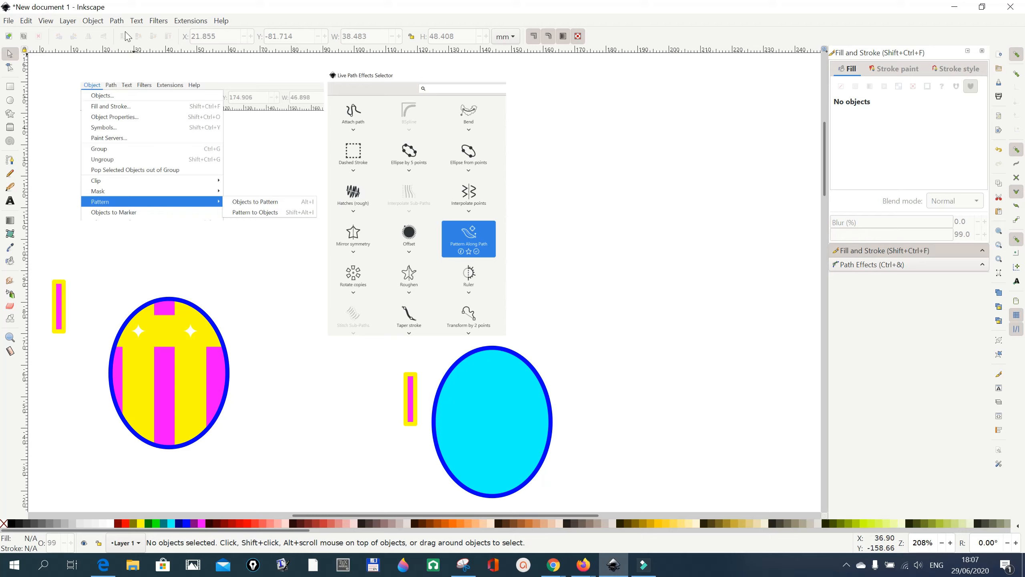
Copy the narrow rectangle beside the second ellipse to the clipboard and deselect it
{"action": "left_click", "coordinate": [414, 425]}
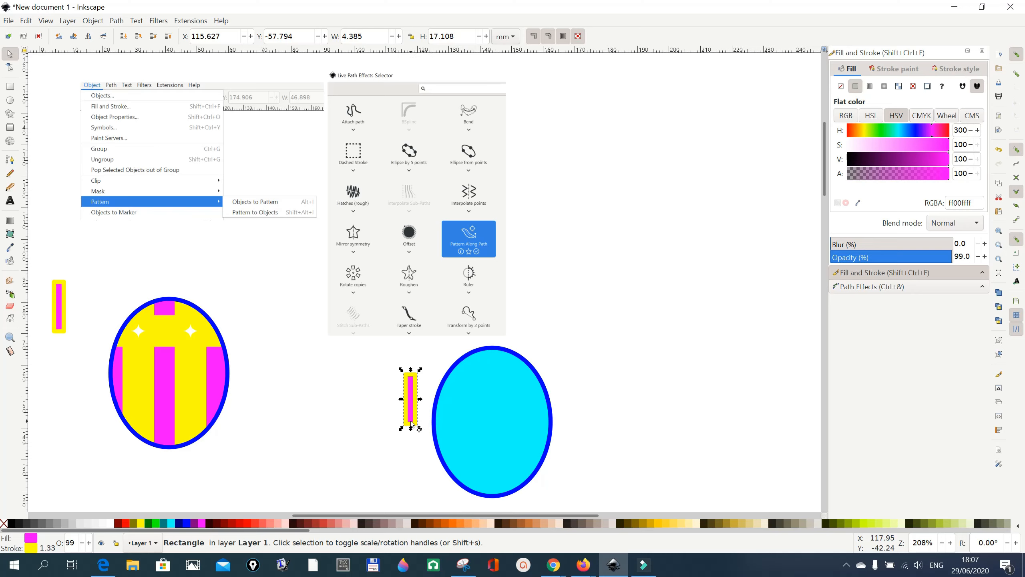
{"action": "right_click", "coordinate": [412, 424]}
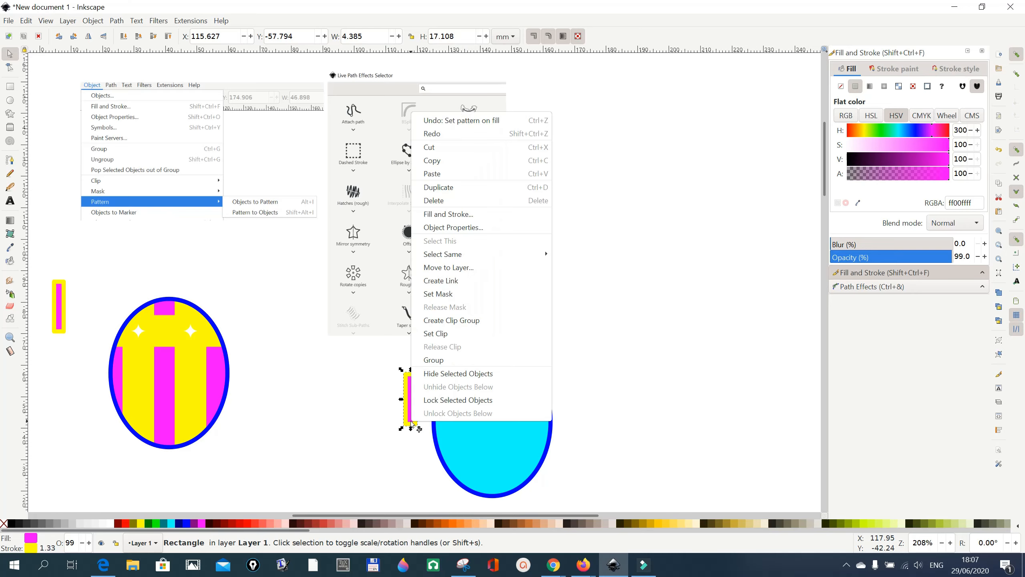
{"action": "left_click", "coordinate": [423, 161]}
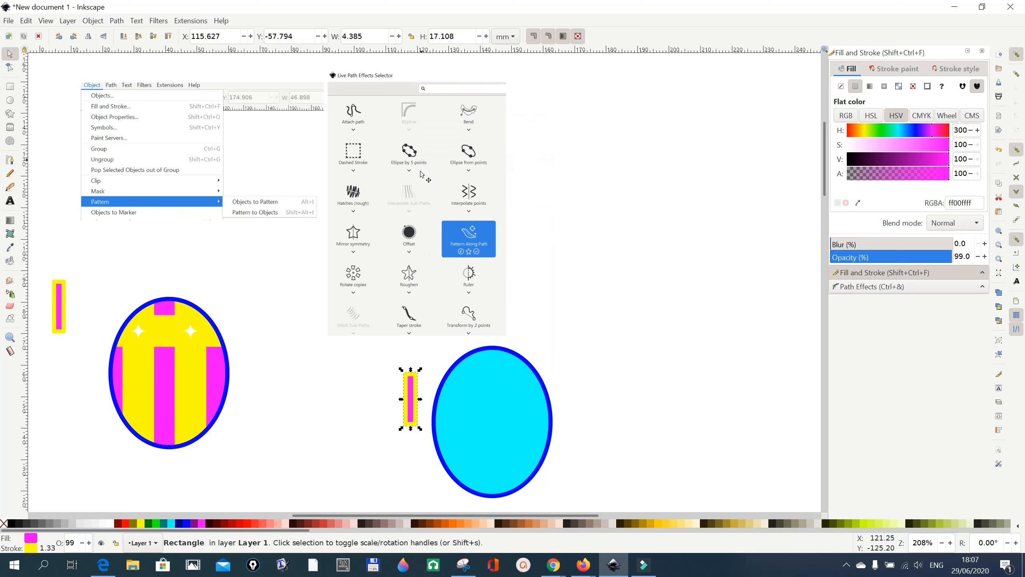
{"action": "left_click", "coordinate": [356, 465]}
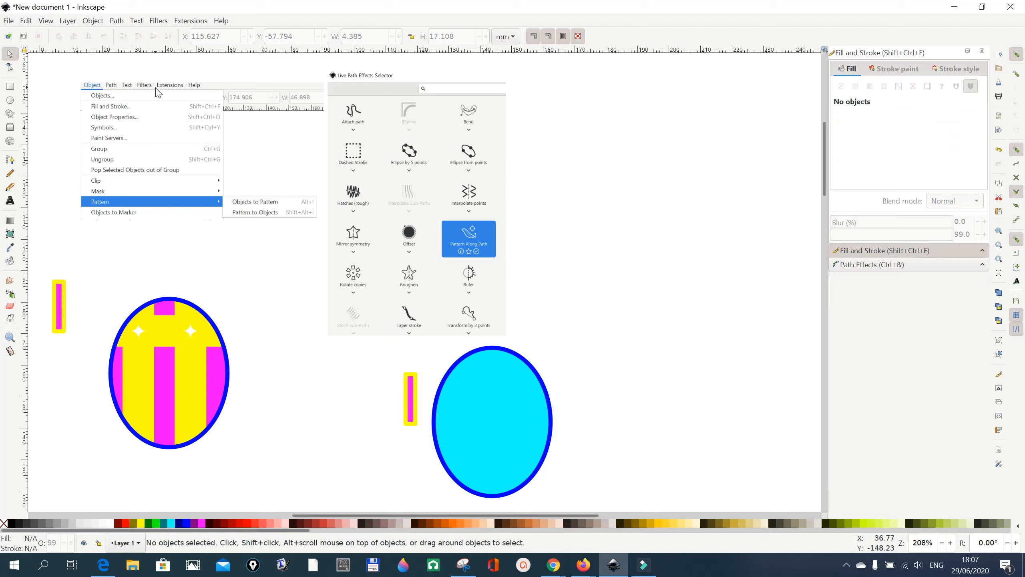
Add the Pattern Along Path live path effect to the second ellipse
{"action": "left_click", "coordinate": [116, 22]}
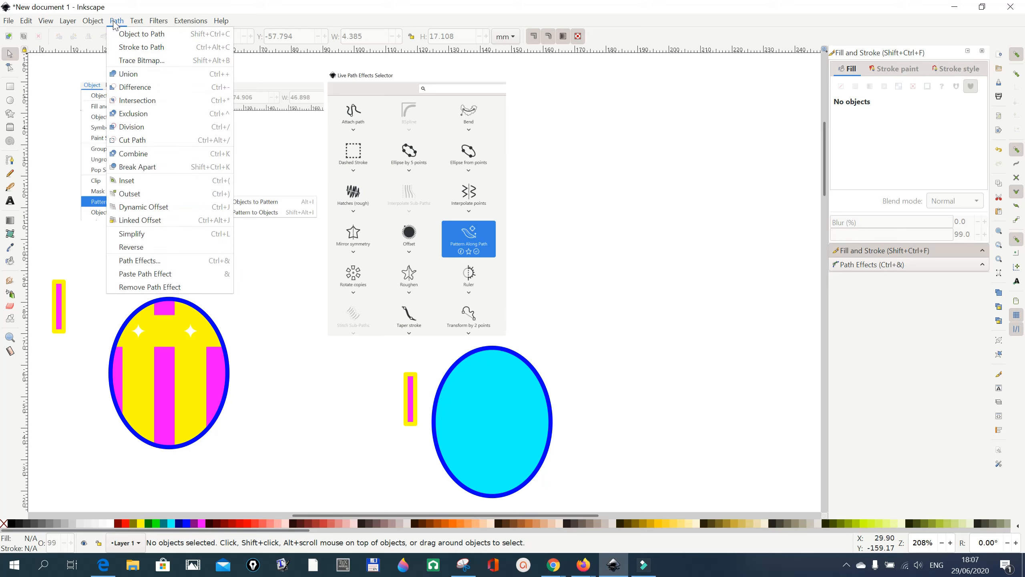
{"action": "left_click", "coordinate": [158, 267]}
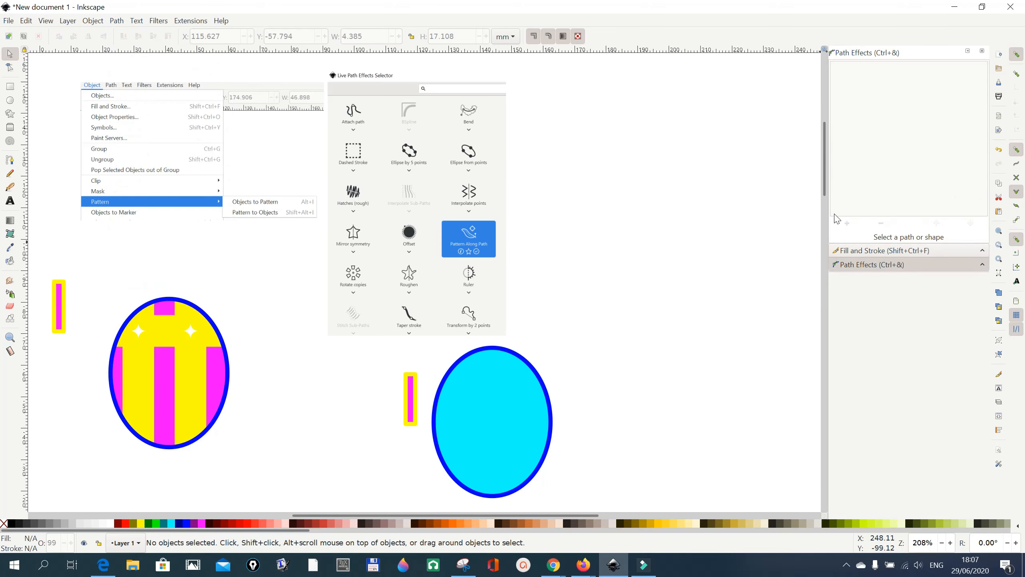
{"action": "left_click", "coordinate": [552, 434]}
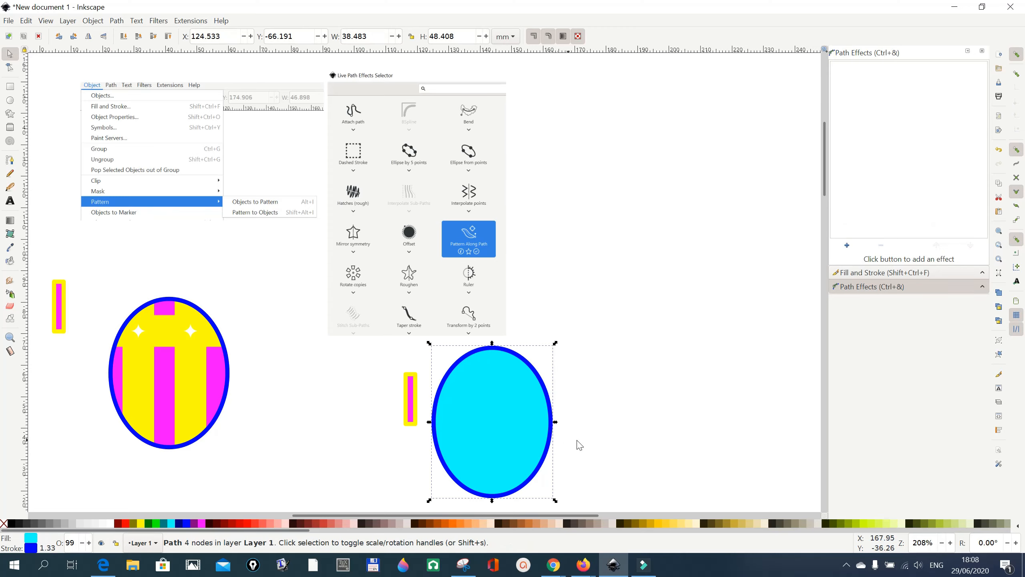
{"action": "left_click", "coordinate": [847, 246]}
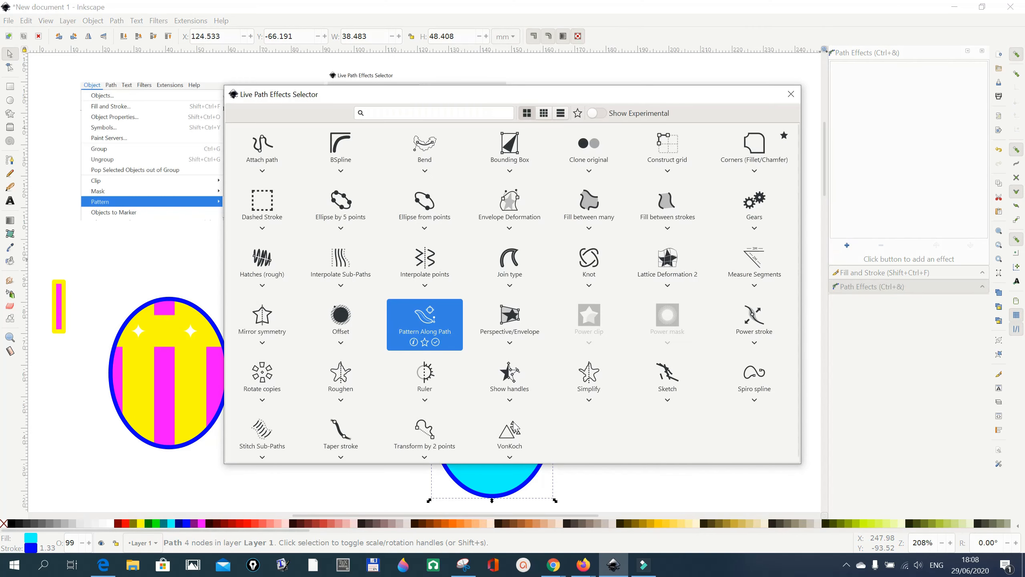
{"action": "double_click", "coordinate": [429, 330]}
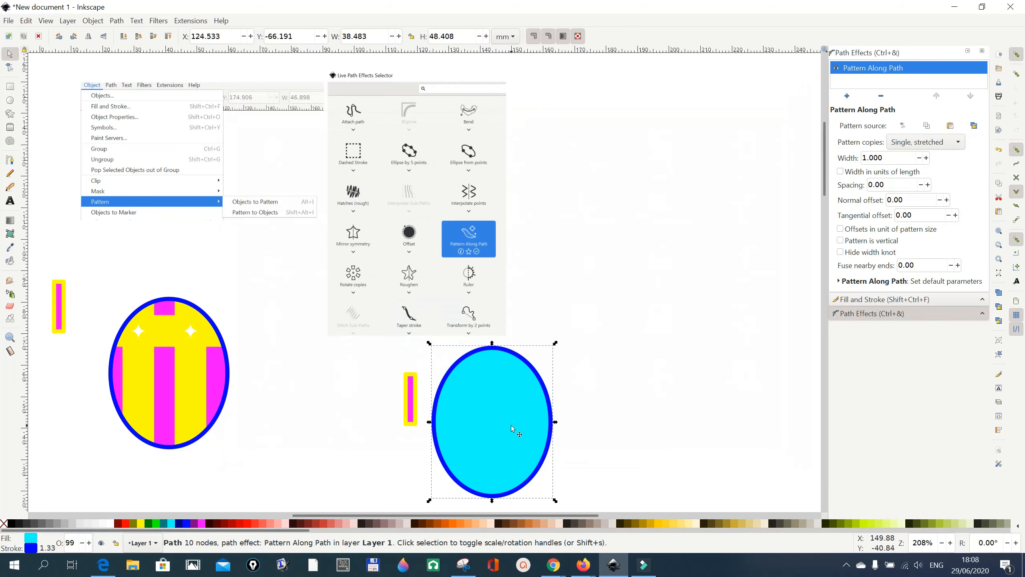
Link the copied rectangle as the second ellipse's pattern source and set the pattern copies to Repeated, stretched
{"action": "left_click", "coordinate": [974, 126]}
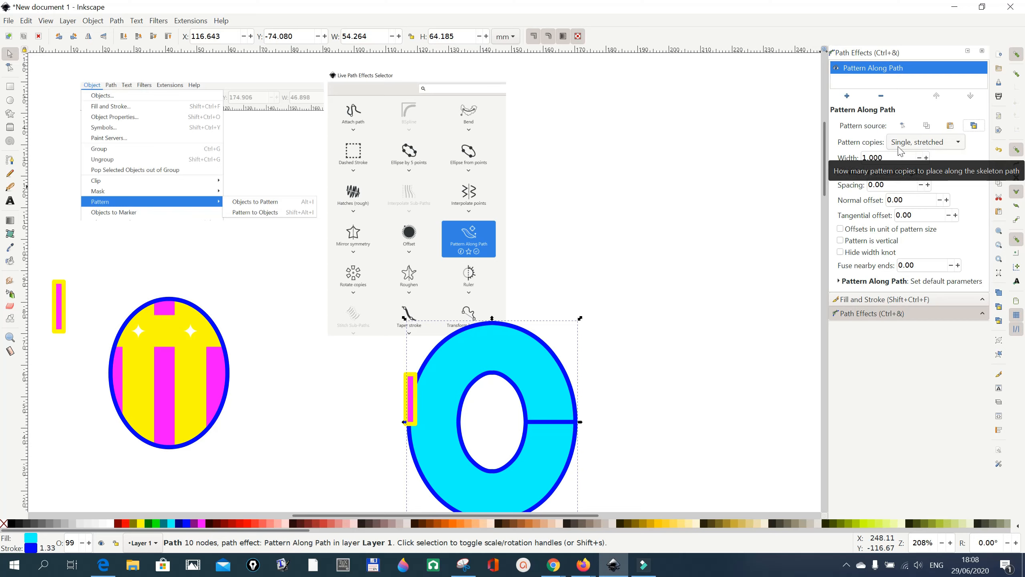
{"action": "left_click", "coordinate": [958, 142]}
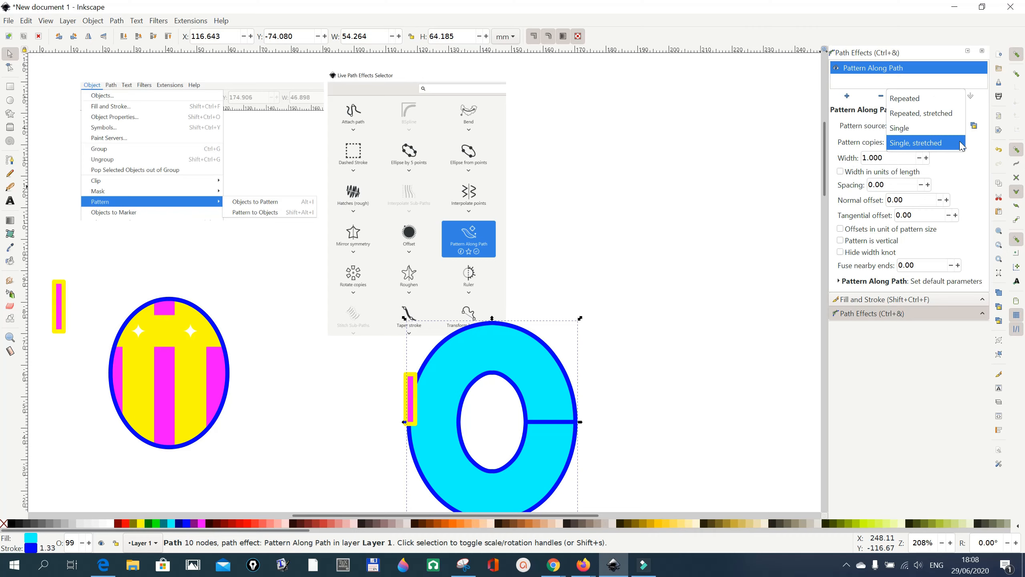
{"action": "left_click", "coordinate": [907, 106]}
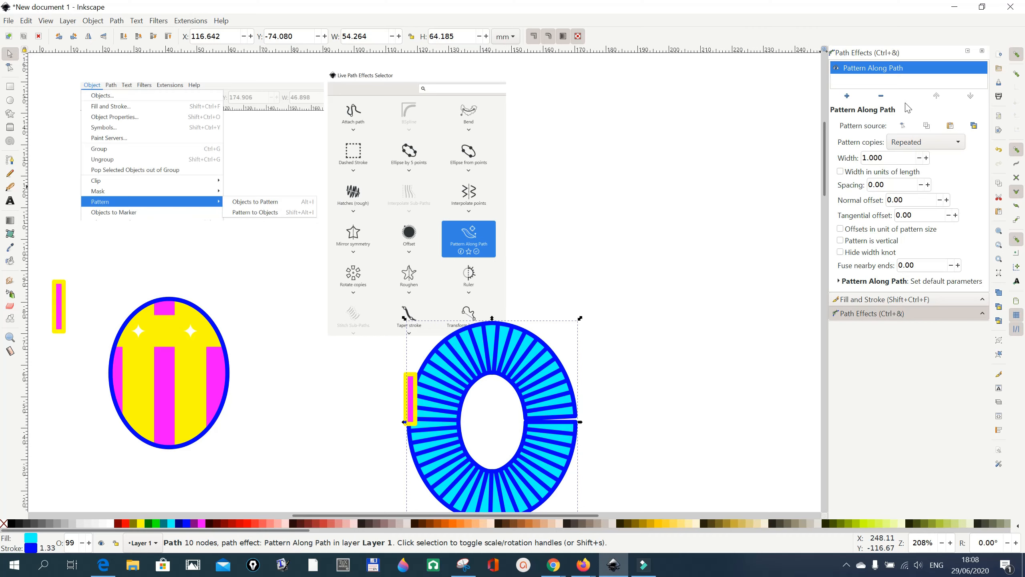
{"action": "left_click", "coordinate": [957, 144]}
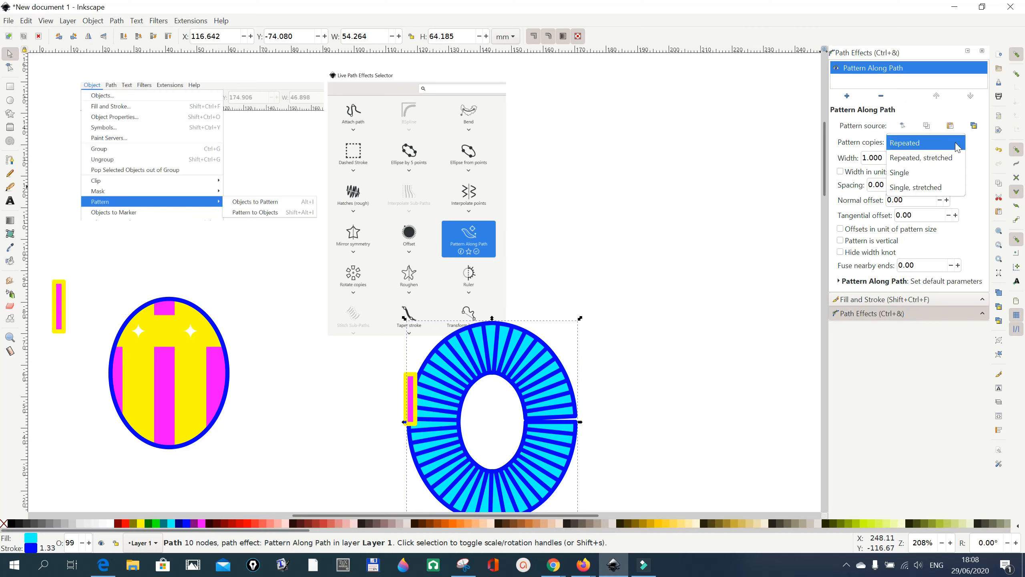
{"action": "left_click", "coordinate": [932, 159]}
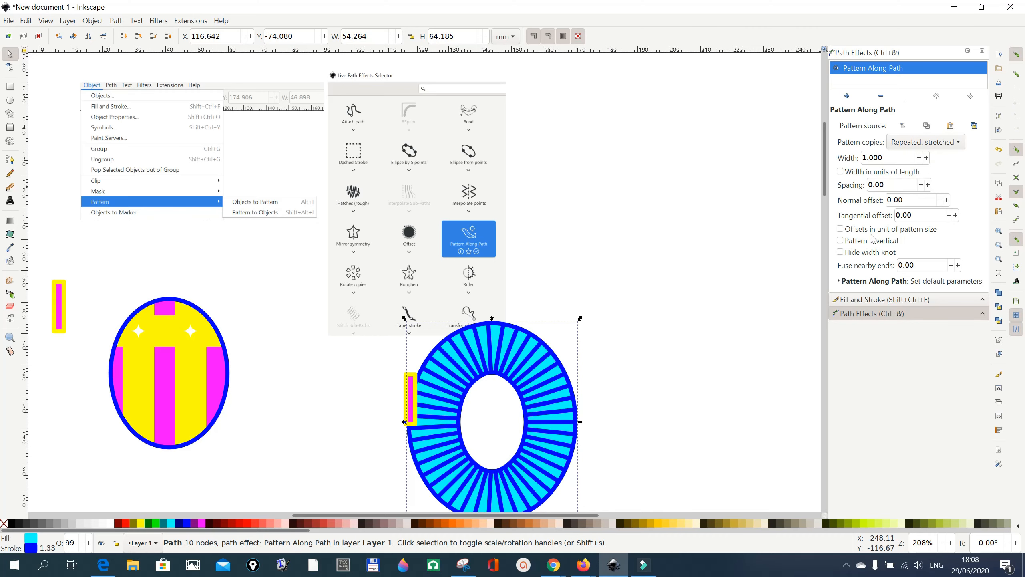
Switch the pattern copies to Repeated and back to Repeated, stretched to compare the two modes
{"action": "left_click", "coordinate": [962, 149]}
{"action": "left_click", "coordinate": [911, 129]}
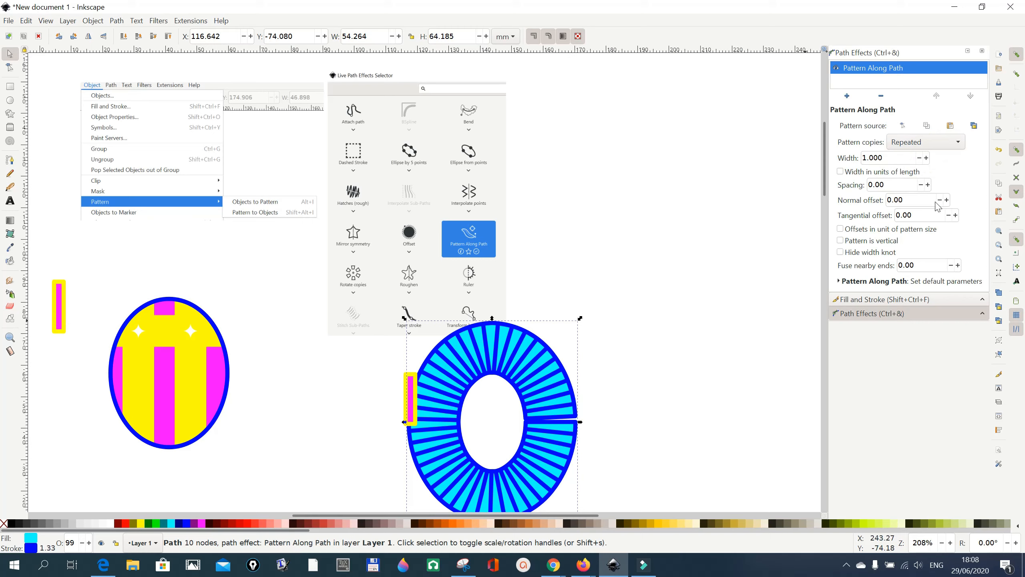
{"action": "left_click", "coordinate": [961, 150]}
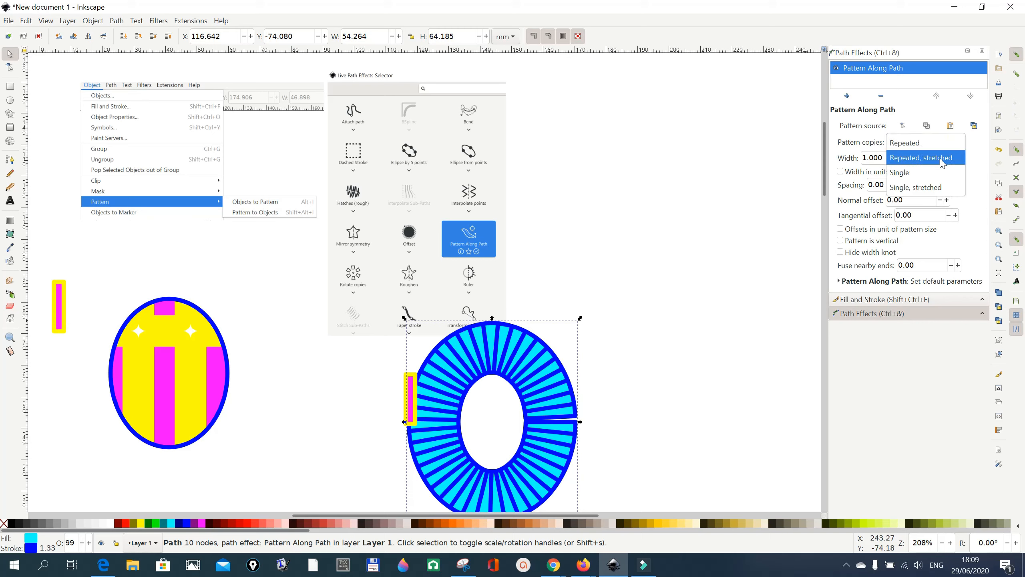
{"action": "left_click", "coordinate": [944, 161]}
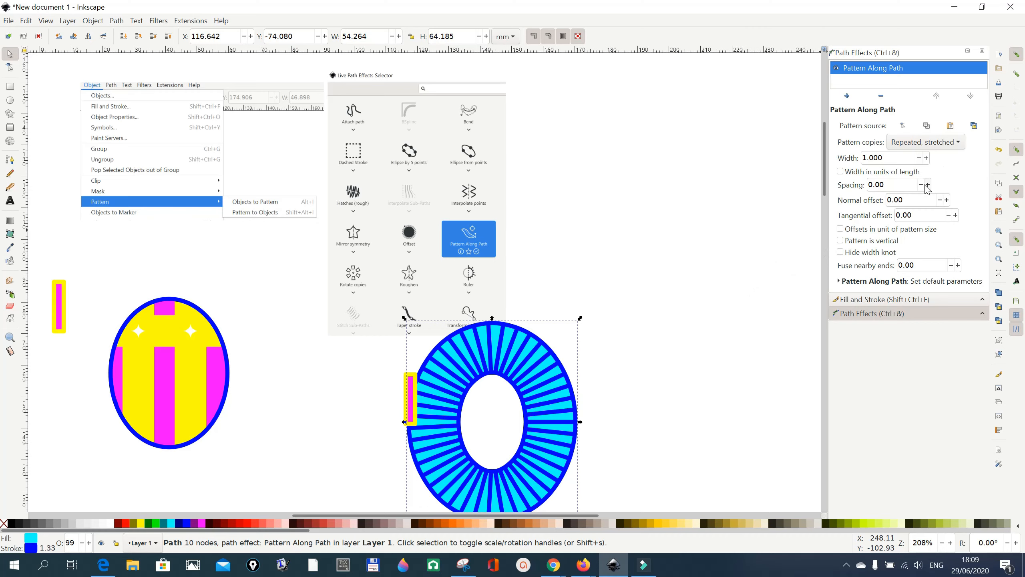
Increase the Pattern Along Path width to 1.120
{"action": "left_click", "coordinate": [926, 158]}
{"action": "left_click", "coordinate": [926, 157]}
{"action": "left_click", "coordinate": [926, 158]}
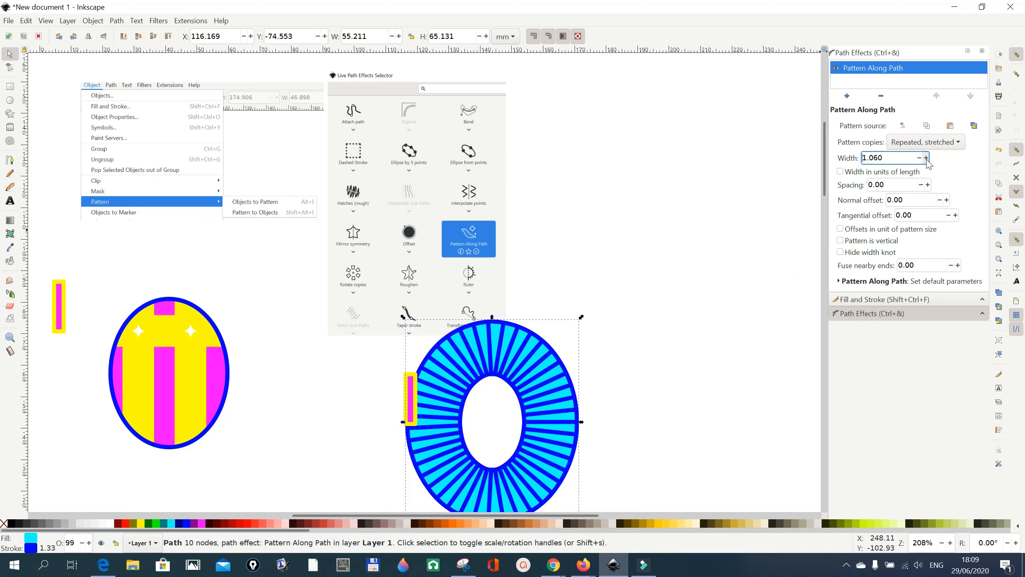
{"action": "left_click", "coordinate": [927, 158]}
{"action": "left_click", "coordinate": [927, 158]}
{"action": "left_click", "coordinate": [927, 157]}
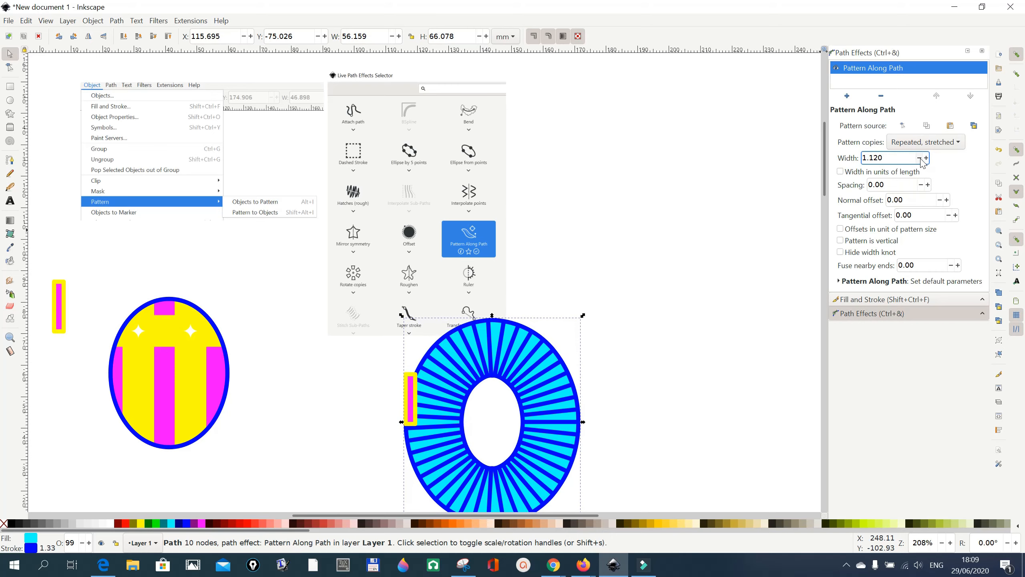
Reduce the Pattern Along Path width to 0.900
{"action": "left_click", "coordinate": [920, 158]}
{"action": "left_click", "coordinate": [919, 158]}
{"action": "left_click", "coordinate": [919, 157]}
{"action": "left_click", "coordinate": [920, 158]}
{"action": "left_click", "coordinate": [919, 158]}
{"action": "left_click", "coordinate": [919, 158]}
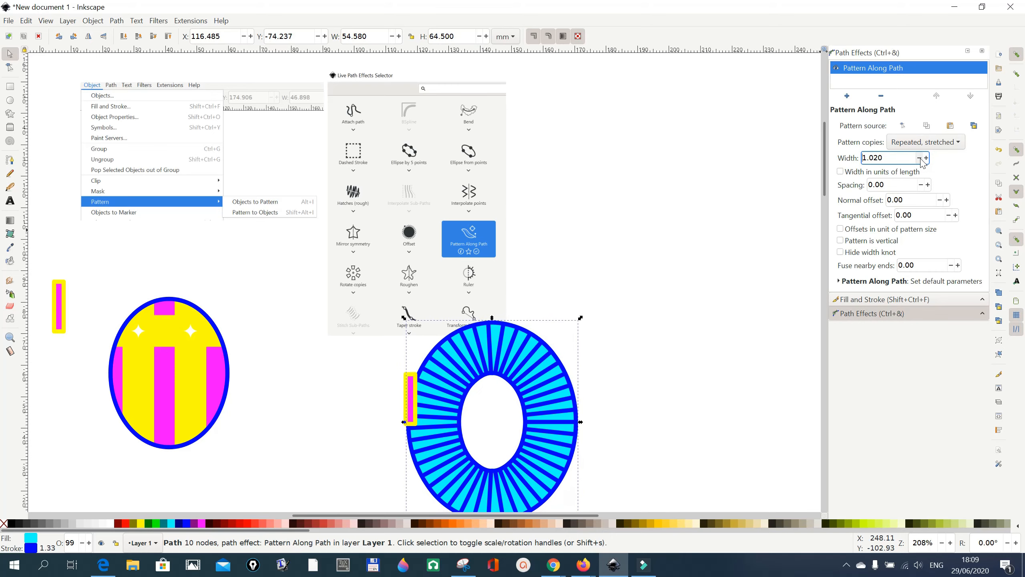
{"action": "left_click", "coordinate": [920, 158]}
{"action": "left_click", "coordinate": [920, 158]}
{"action": "left_click", "coordinate": [920, 158]}
{"action": "left_click", "coordinate": [920, 158]}
{"action": "left_click", "coordinate": [920, 158]}
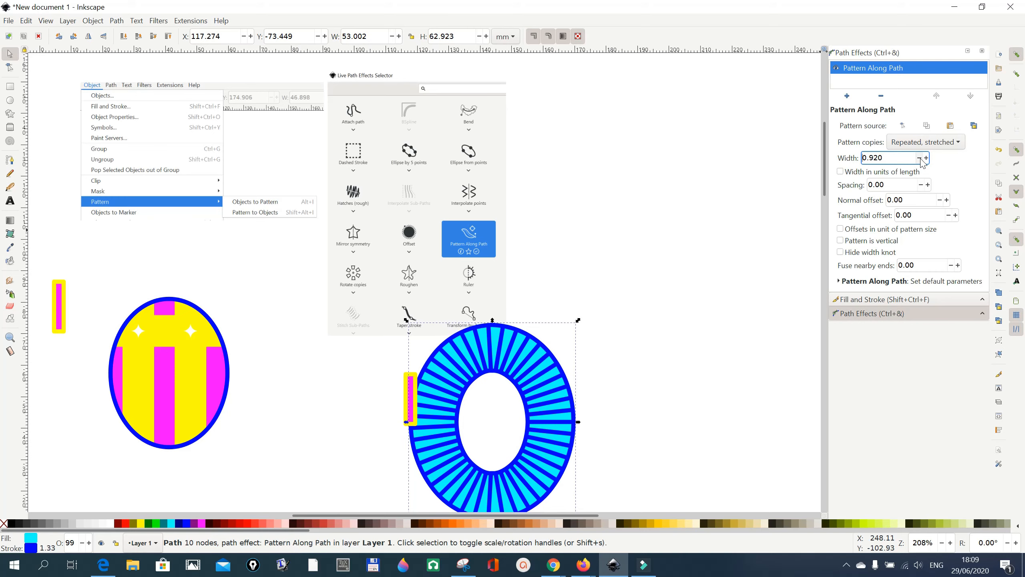
{"action": "left_click", "coordinate": [920, 158]}
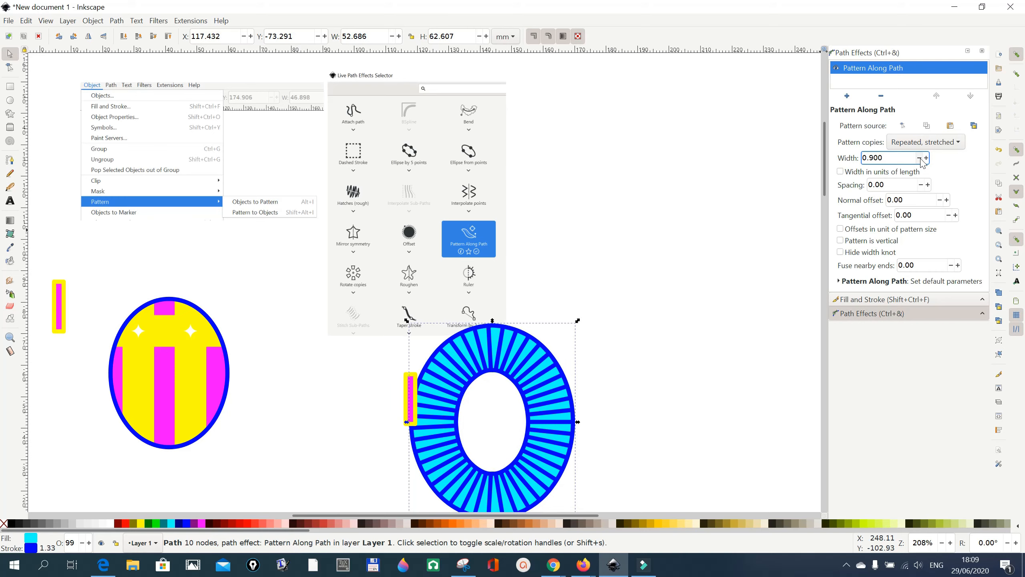
Return the Pattern Along Path width to 1.000
{"action": "left_click", "coordinate": [927, 158]}
{"action": "left_click", "coordinate": [926, 157]}
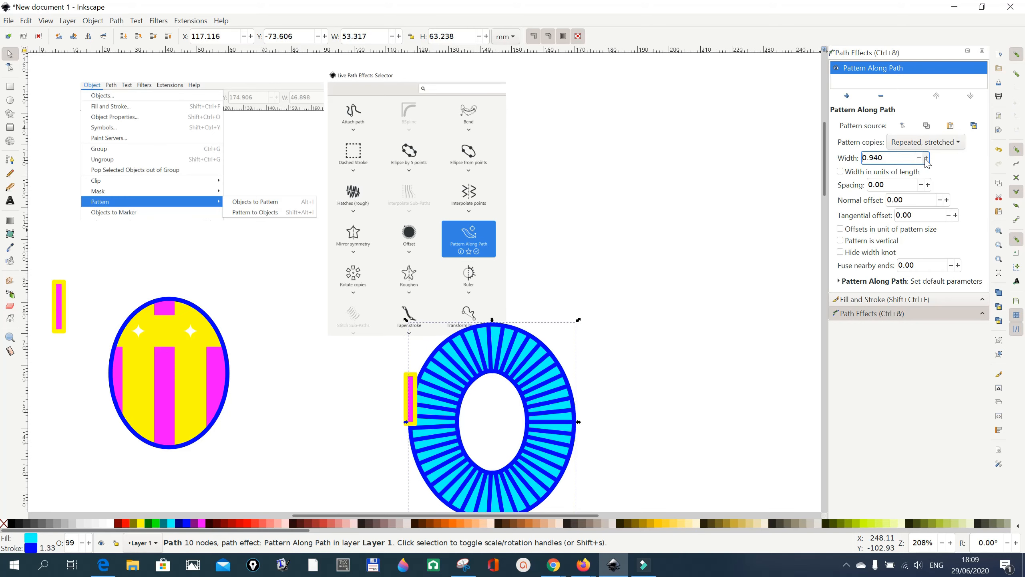
{"action": "left_click", "coordinate": [927, 157]}
{"action": "left_click", "coordinate": [926, 158]}
{"action": "left_click", "coordinate": [926, 158]}
{"action": "left_click", "coordinate": [926, 158]}
{"action": "left_click", "coordinate": [926, 158]}
{"action": "left_click", "coordinate": [926, 158]}
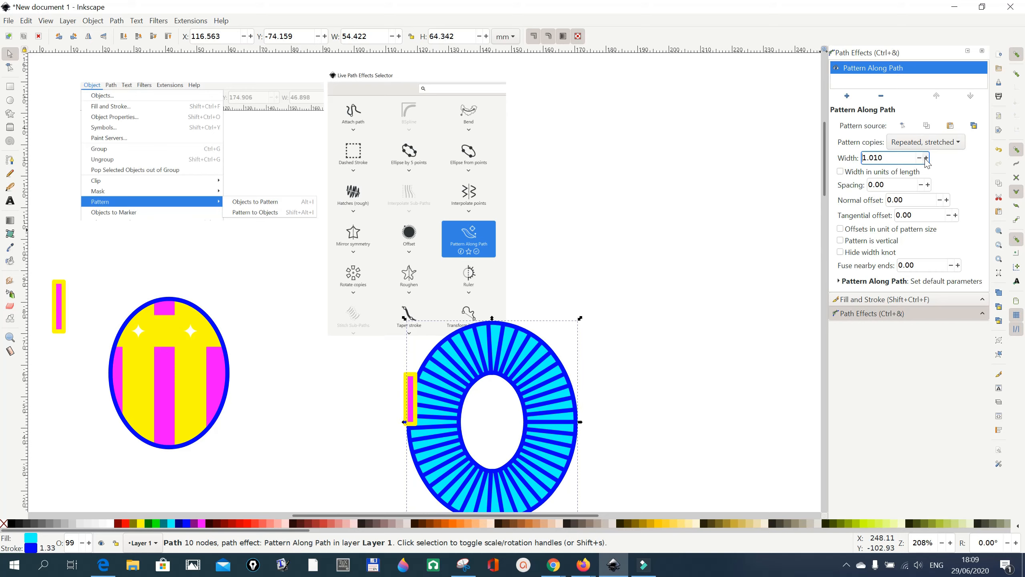
{"action": "left_click", "coordinate": [921, 158]}
{"action": "left_click", "coordinate": [920, 158]}
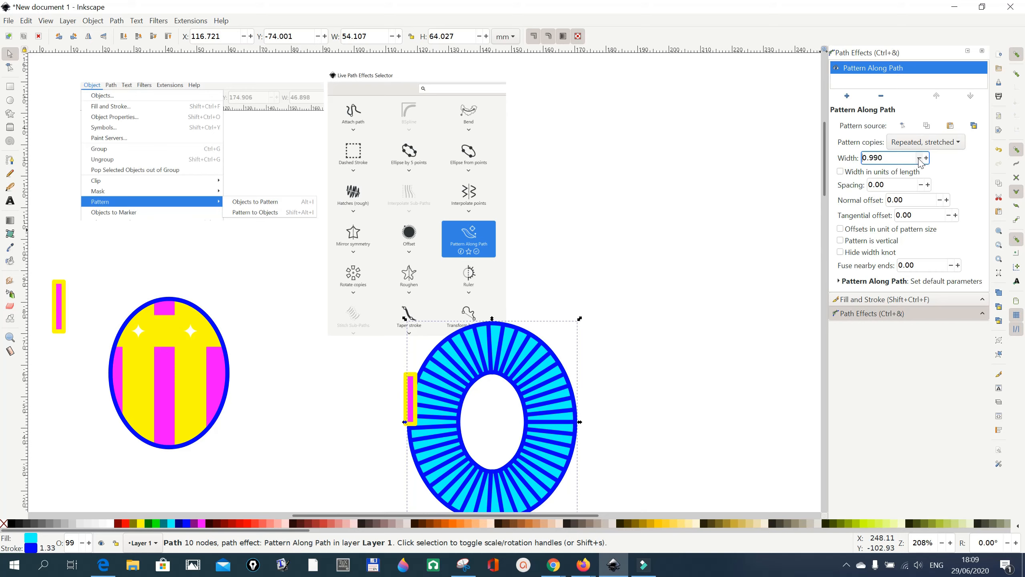
{"action": "left_click", "coordinate": [927, 158]}
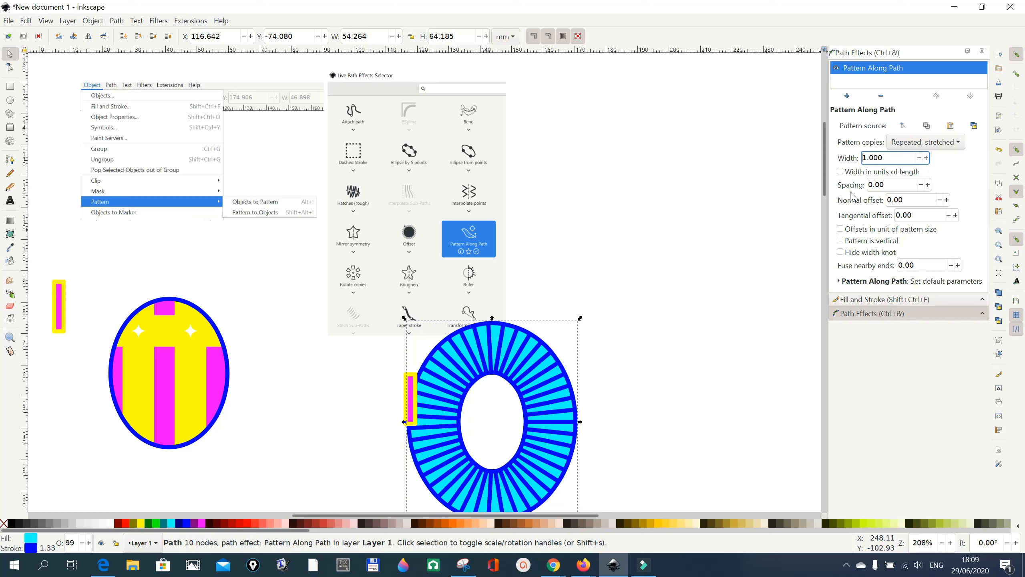
Increase the spacing between the pattern copies on the second ellipse to 3.70
{"action": "left_click", "coordinate": [928, 185]}
{"action": "left_click", "coordinate": [928, 185]}
{"action": "left_click", "coordinate": [928, 185]}
{"action": "left_click", "coordinate": [928, 185]}
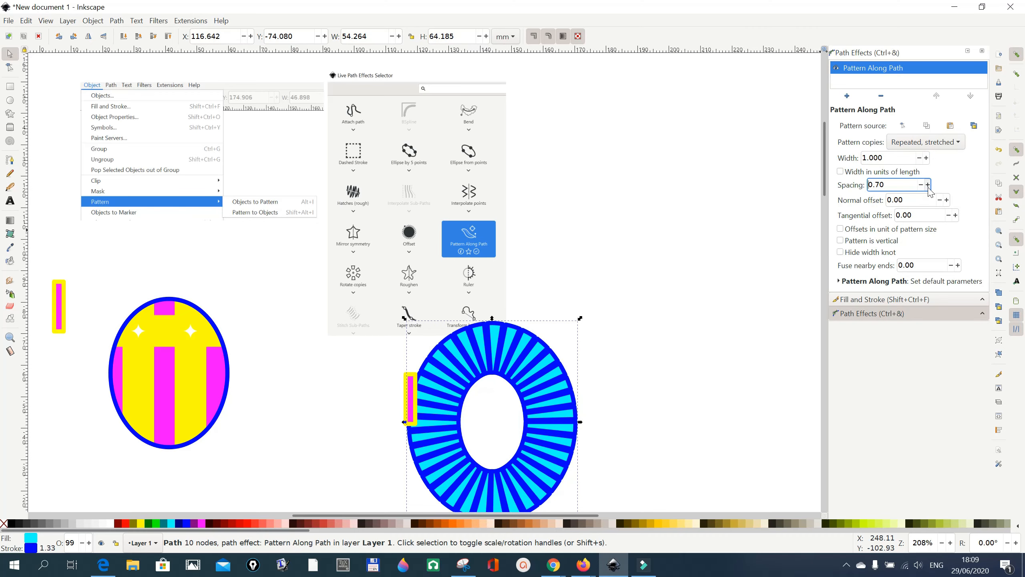
{"action": "left_click", "coordinate": [928, 185]}
{"action": "left_click", "coordinate": [928, 185]}
{"action": "left_click", "coordinate": [928, 185]}
{"action": "left_click", "coordinate": [928, 185]}
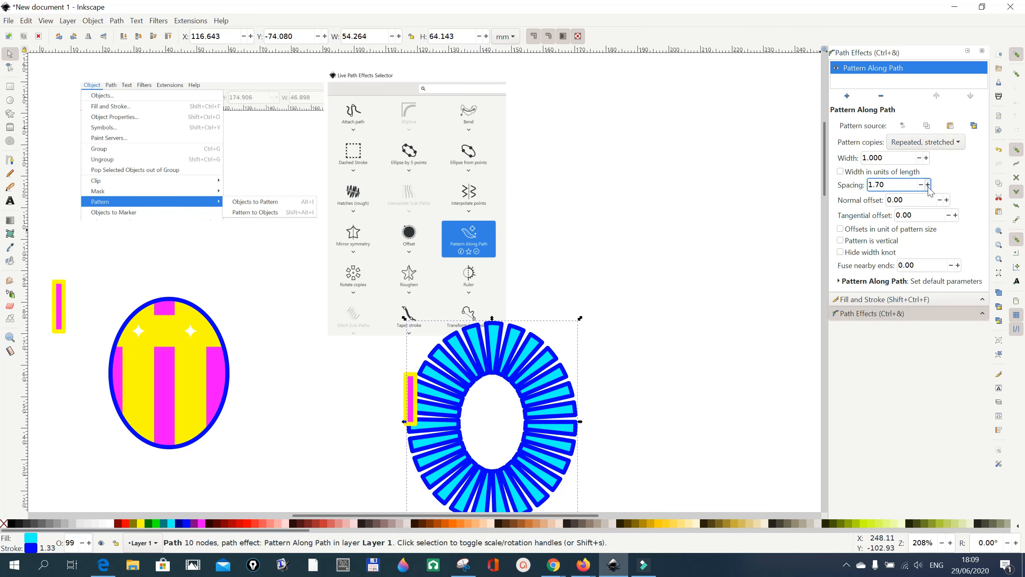
{"action": "left_click", "coordinate": [929, 185]}
{"action": "left_click", "coordinate": [928, 185]}
{"action": "left_click", "coordinate": [928, 185]}
{"action": "left_click", "coordinate": [928, 184]}
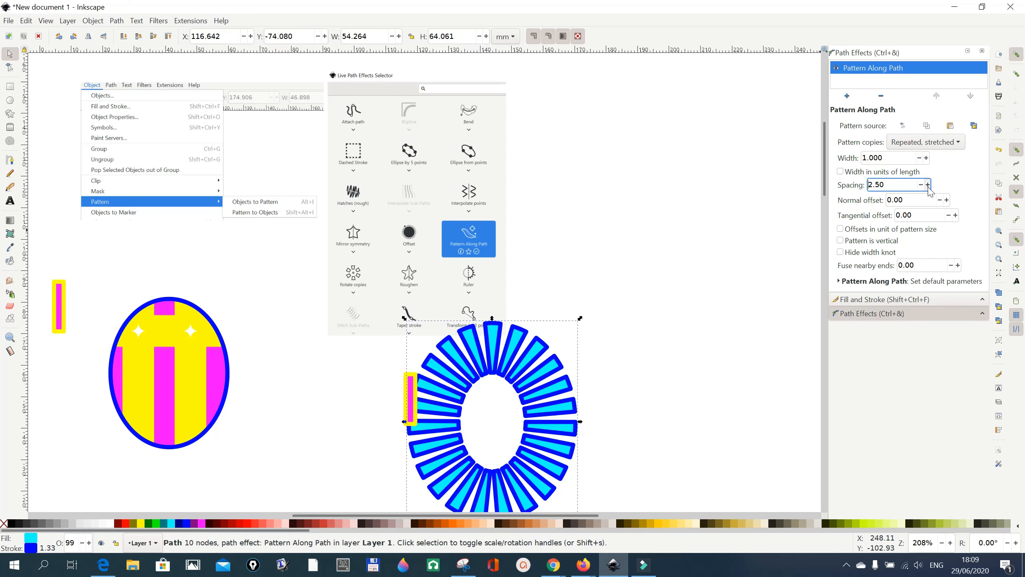
{"action": "left_click", "coordinate": [928, 185]}
{"action": "left_click", "coordinate": [928, 185]}
{"action": "left_click", "coordinate": [928, 185]}
{"action": "left_click", "coordinate": [928, 185]}
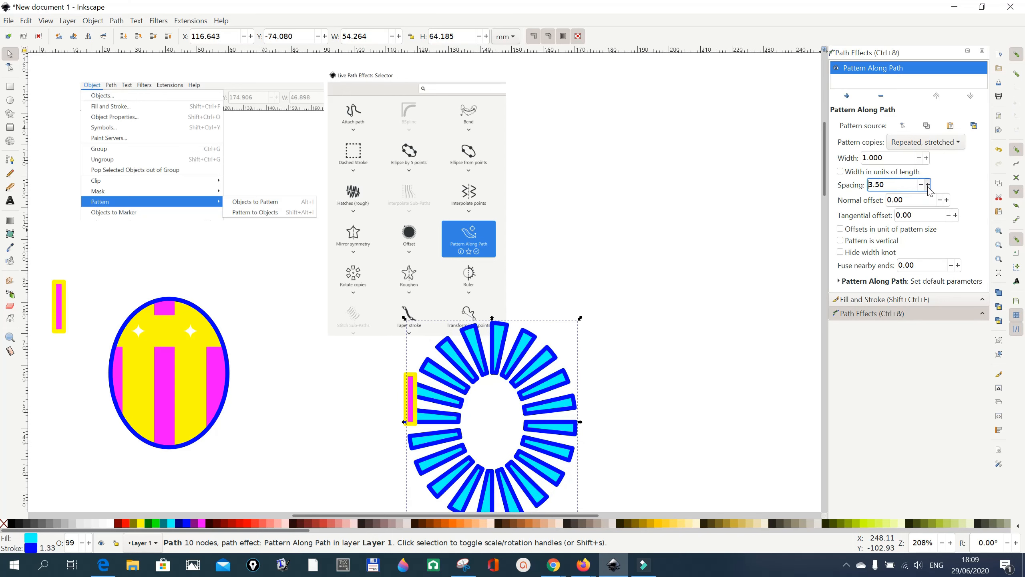
{"action": "left_click", "coordinate": [928, 185]}
{"action": "left_click", "coordinate": [928, 185]}
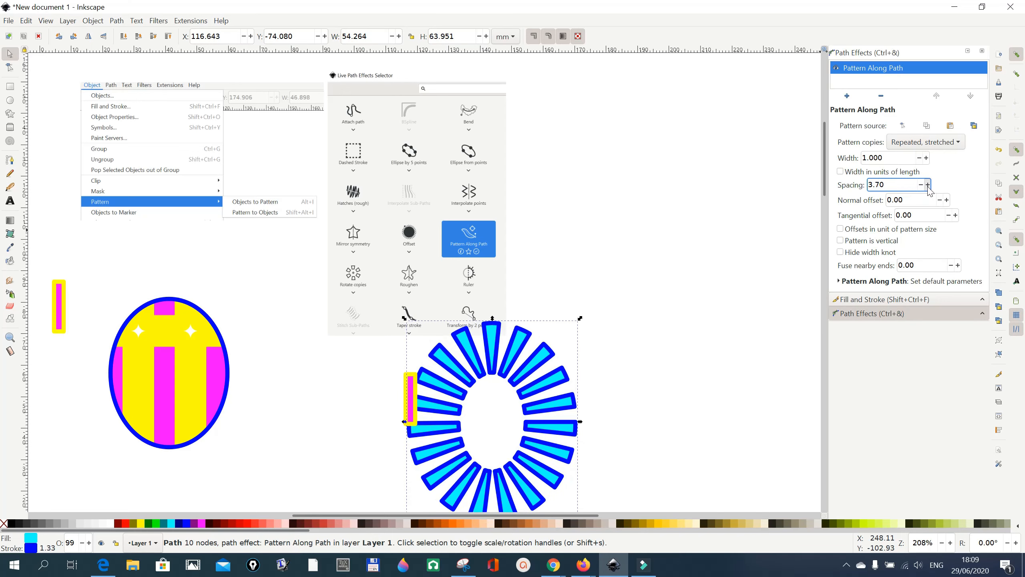
Try to reshape the second ellipse's underlying path on its right side with the Node tool, and undo the change
{"action": "left_click", "coordinate": [11, 68]}
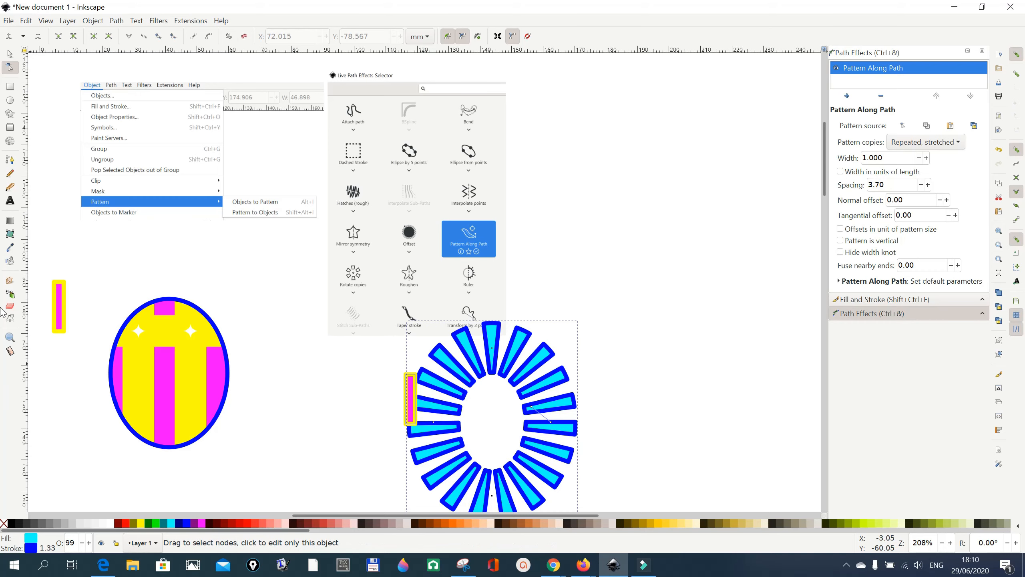
{"action": "left_click", "coordinate": [12, 338]}
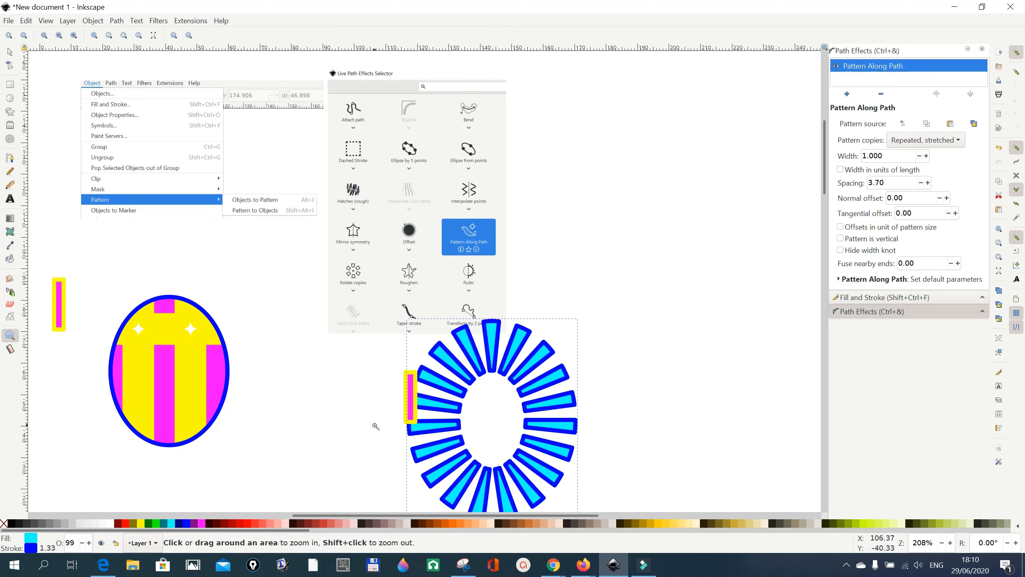
{"action": "left_click", "coordinate": [638, 437]}
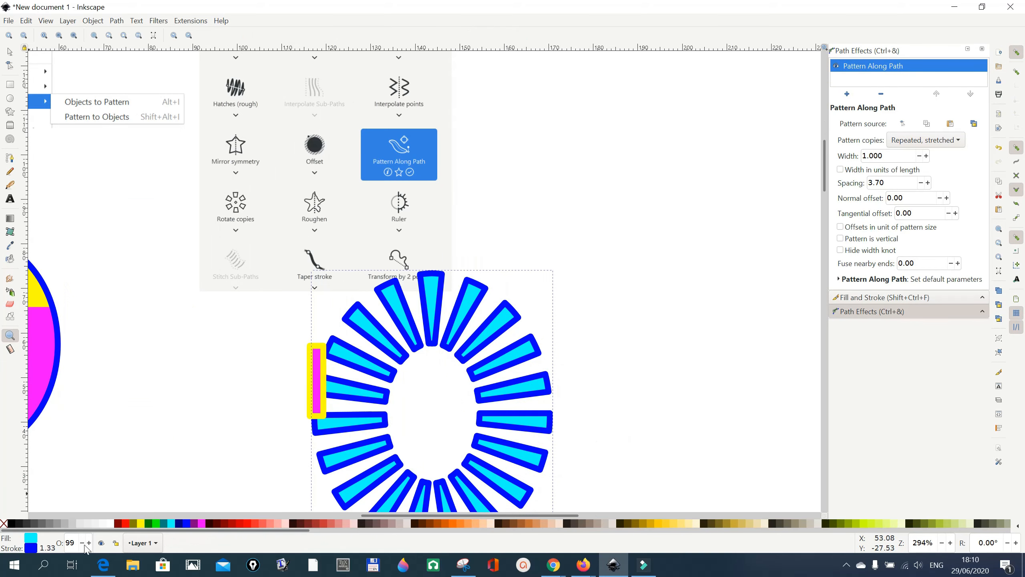
{"action": "left_click", "coordinate": [11, 66]}
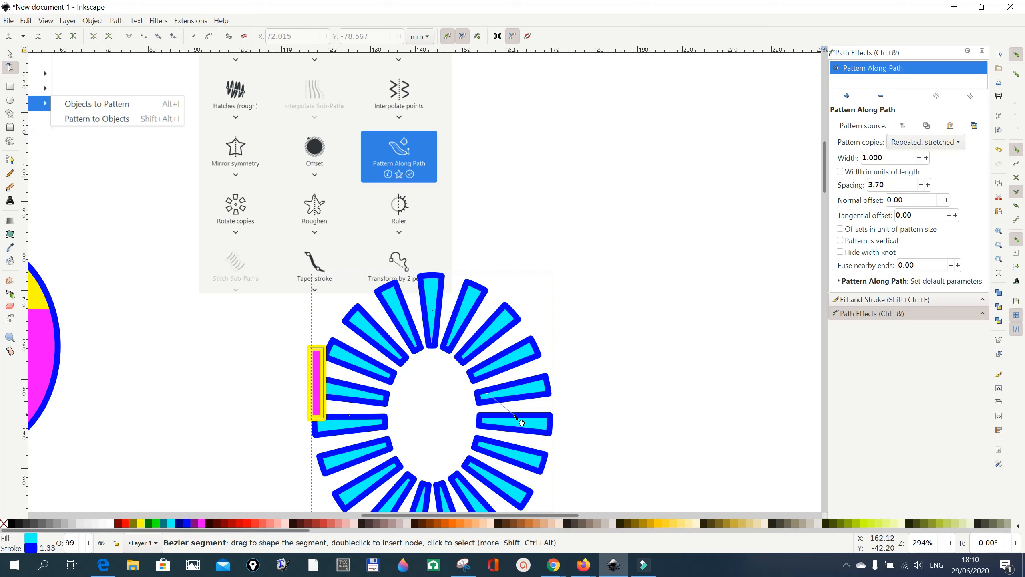
{"action": "mouse_move", "coordinate": [517, 416]}
{"action": "left_mouse_down"}
{"action": "mouse_move", "coordinate": [518, 401]}
{"action": "mouse_move", "coordinate": [517, 417]}
{"action": "left_mouse_up"}
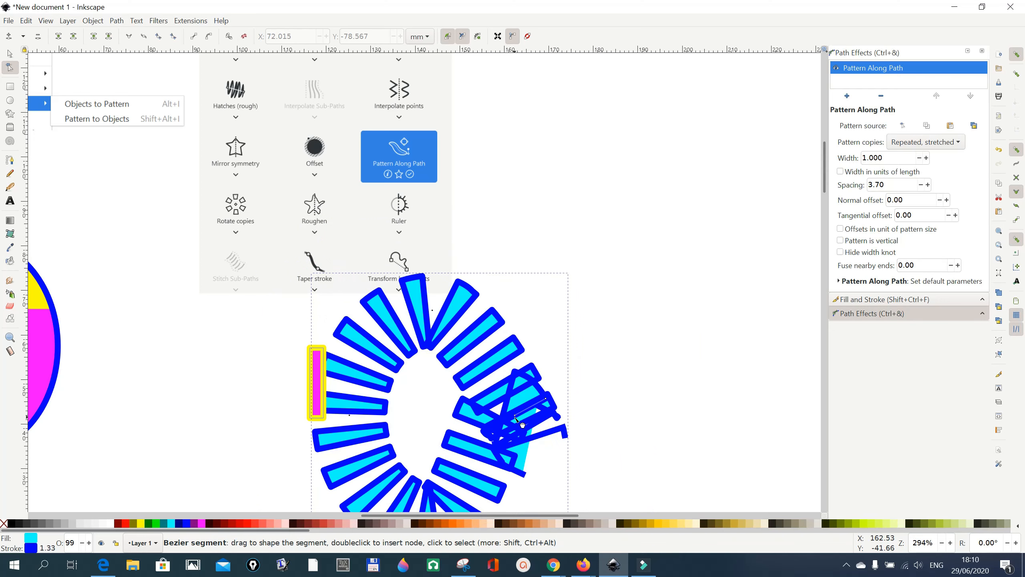
{"action": "left_click", "coordinate": [999, 150]}
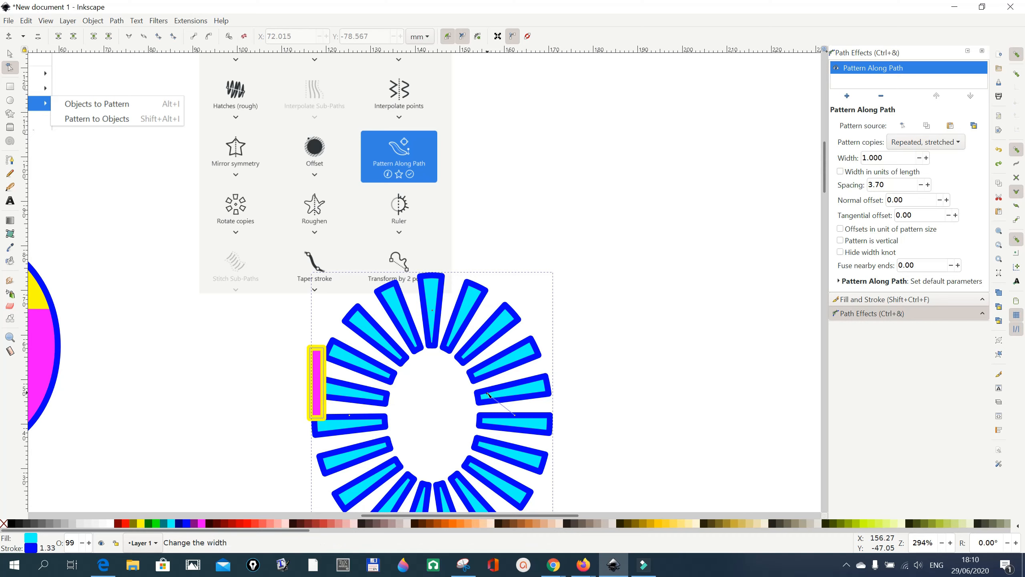
Reduce the pattern width to 0.859 with the on-canvas width knot, and undo a trial reshape of the path's top segment
{"action": "left_click_drag", "start_coordinate": [489, 394], "coordinate": [486, 421]}
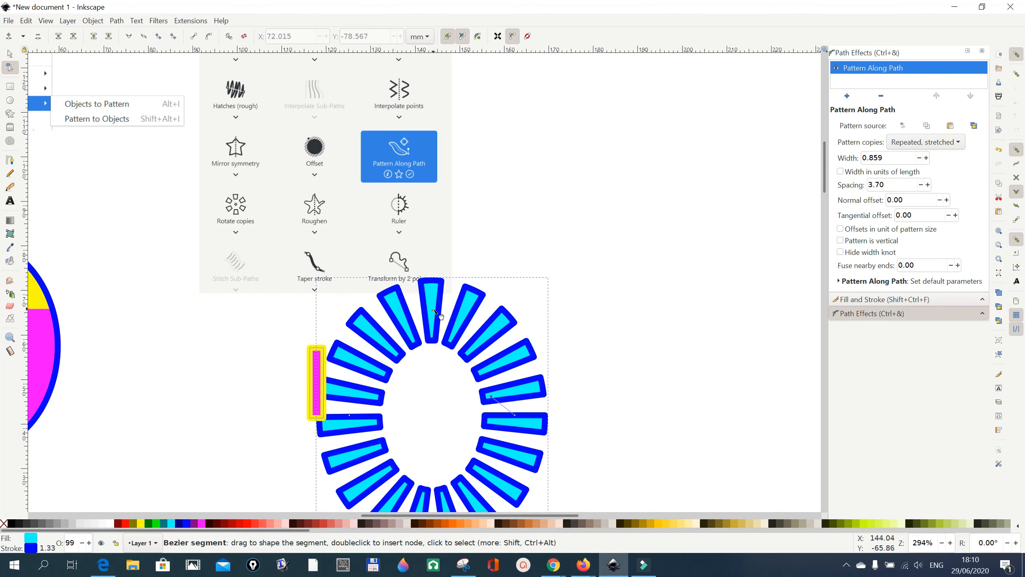
{"action": "left_click_drag", "start_coordinate": [435, 310], "coordinate": [432, 311]}
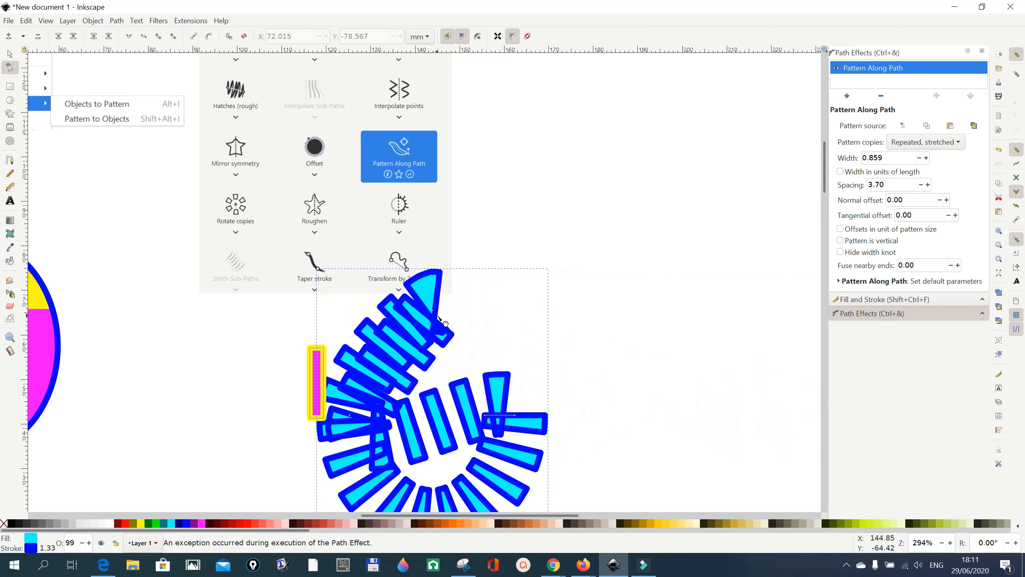
{"action": "left_click", "coordinate": [999, 150]}
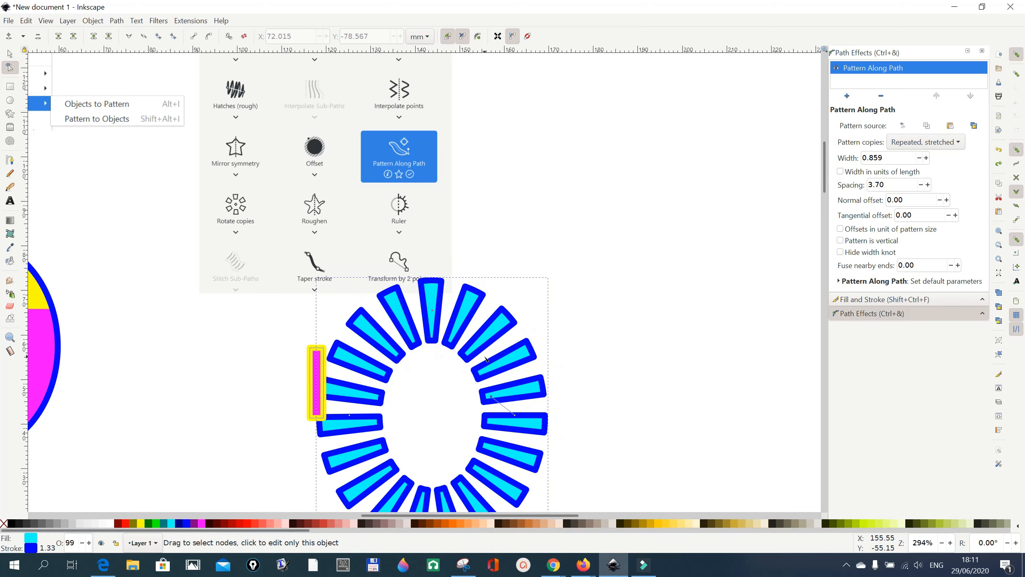
Move the left node of the second ellipse's path inward to X 129.607, Y -40.908 mm and tilt its upper handle slightly
{"action": "left_click_drag", "start_coordinate": [350, 416], "coordinate": [369, 420]}
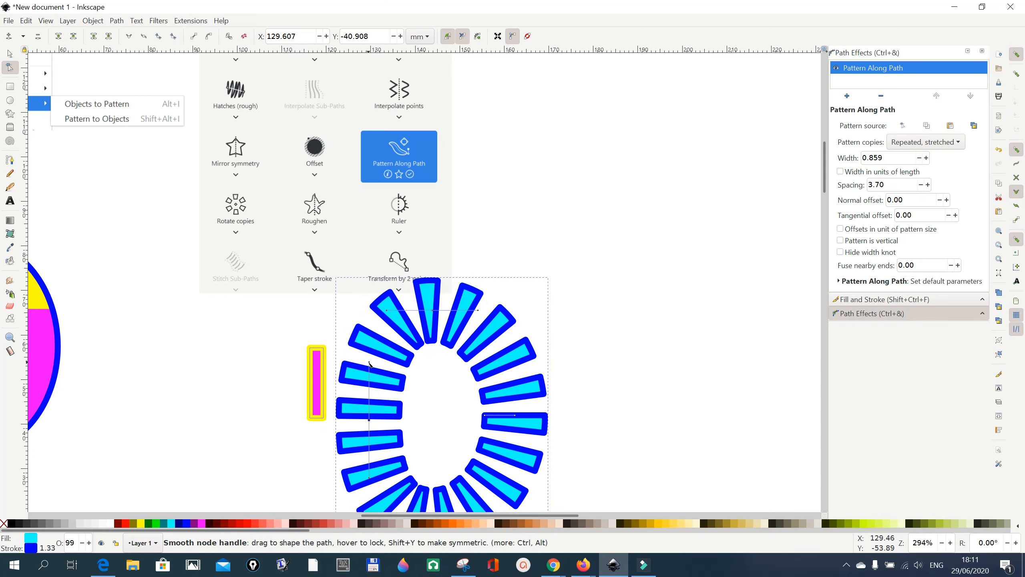
{"action": "mouse_move", "coordinate": [368, 363]}
{"action": "left_mouse_down"}
{"action": "mouse_move", "coordinate": [329, 442]}
{"action": "mouse_move", "coordinate": [331, 417]}
{"action": "mouse_move", "coordinate": [374, 354]}
{"action": "left_mouse_up"}
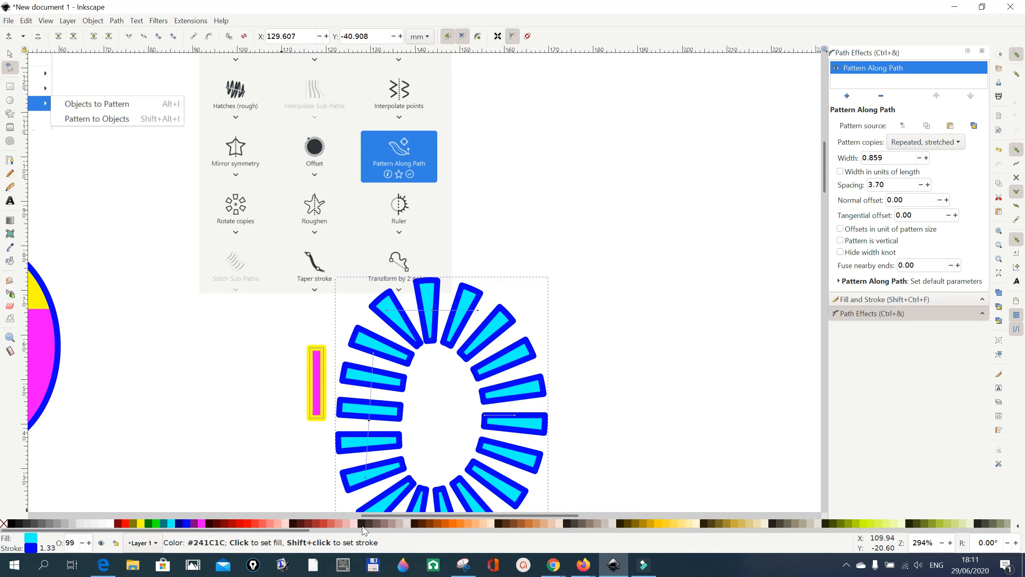
Move the first ellipse's right node inward to X 58.143, Y -54.901 mm and its left node to X 24.140, Y -57.600 mm
{"action": "left_click_drag", "start_coordinate": [387, 516], "coordinate": [315, 517]}
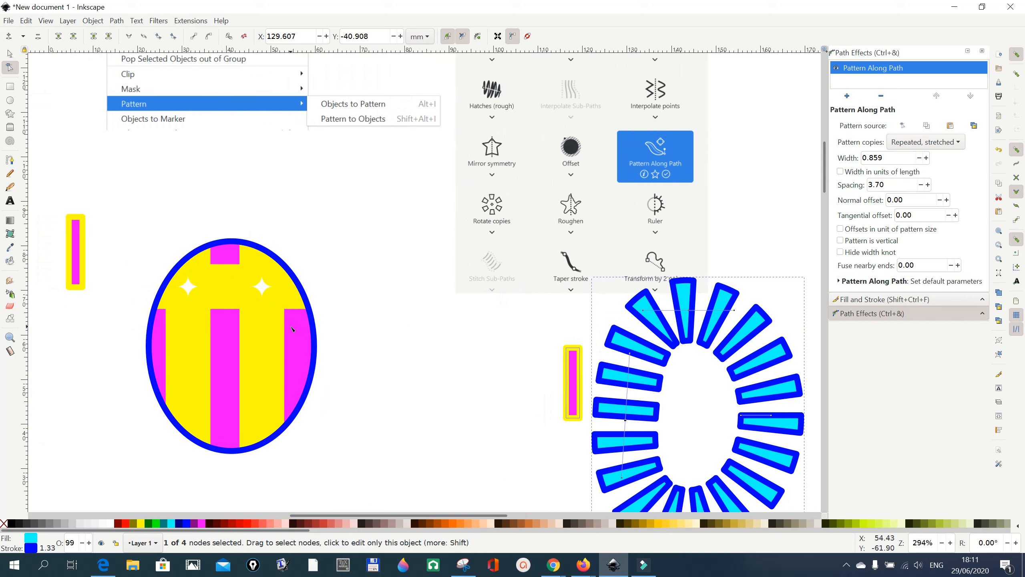
{"action": "left_click", "coordinate": [317, 335]}
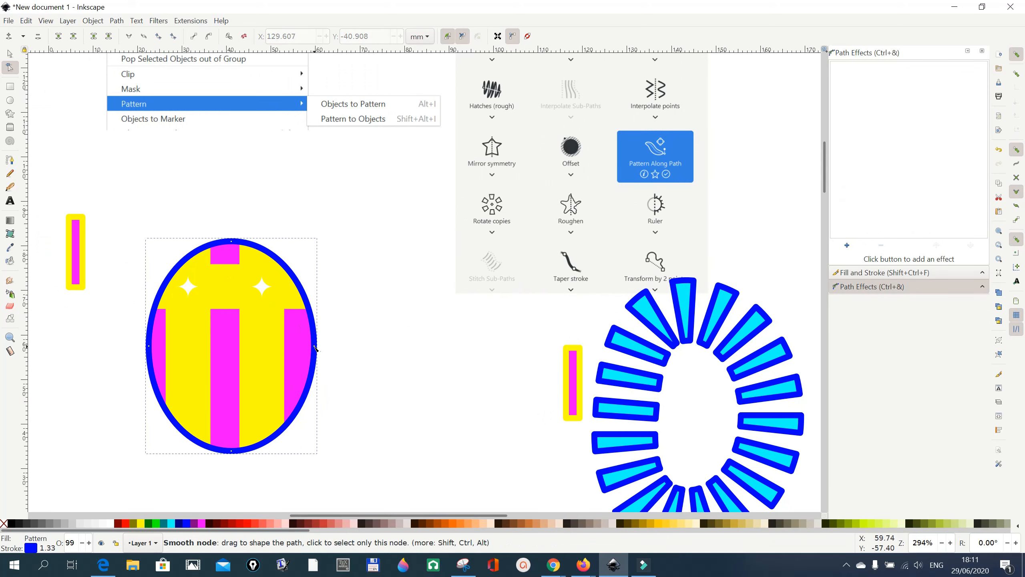
{"action": "mouse_move", "coordinate": [315, 347]}
{"action": "left_mouse_down"}
{"action": "mouse_move", "coordinate": [524, 399]}
{"action": "mouse_move", "coordinate": [308, 358]}
{"action": "left_mouse_up"}
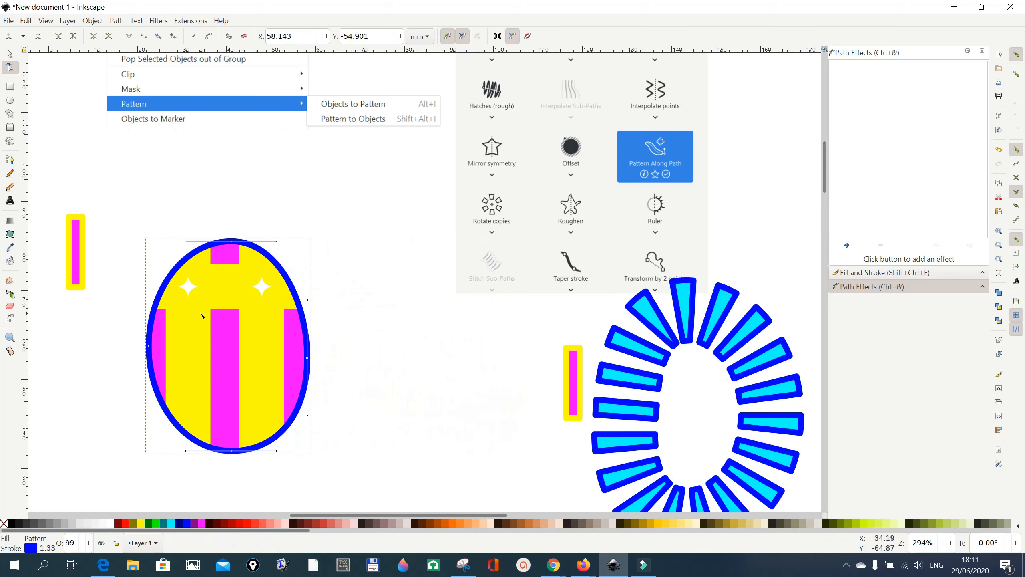
{"action": "mouse_move", "coordinate": [149, 346]}
{"action": "left_mouse_down"}
{"action": "mouse_move", "coordinate": [94, 344]}
{"action": "mouse_move", "coordinate": [145, 345]}
{"action": "left_mouse_up"}
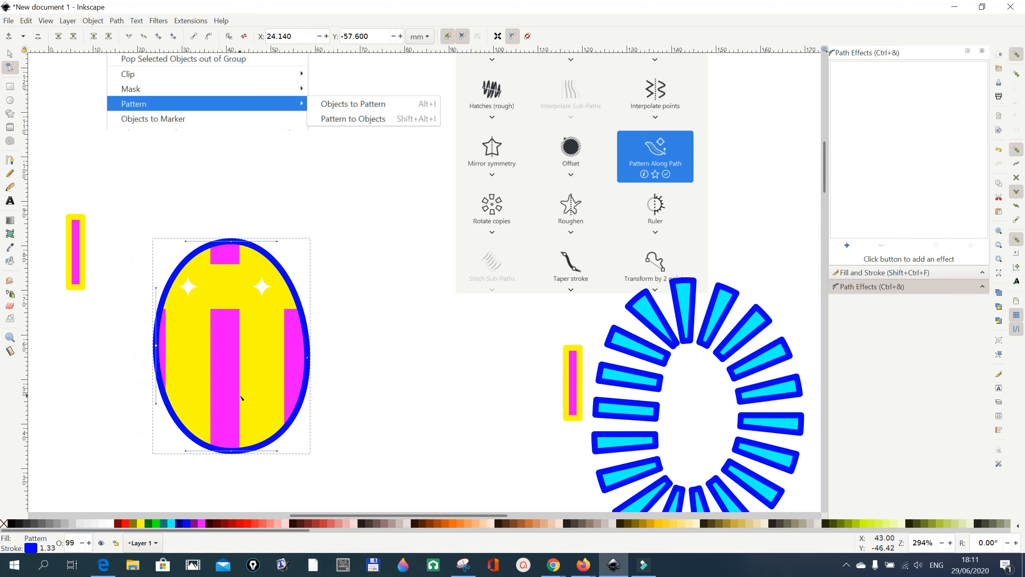
{"action": "scroll", "coordinate": [480, 458], "scroll_direction": "down", "scroll_amount": 1}
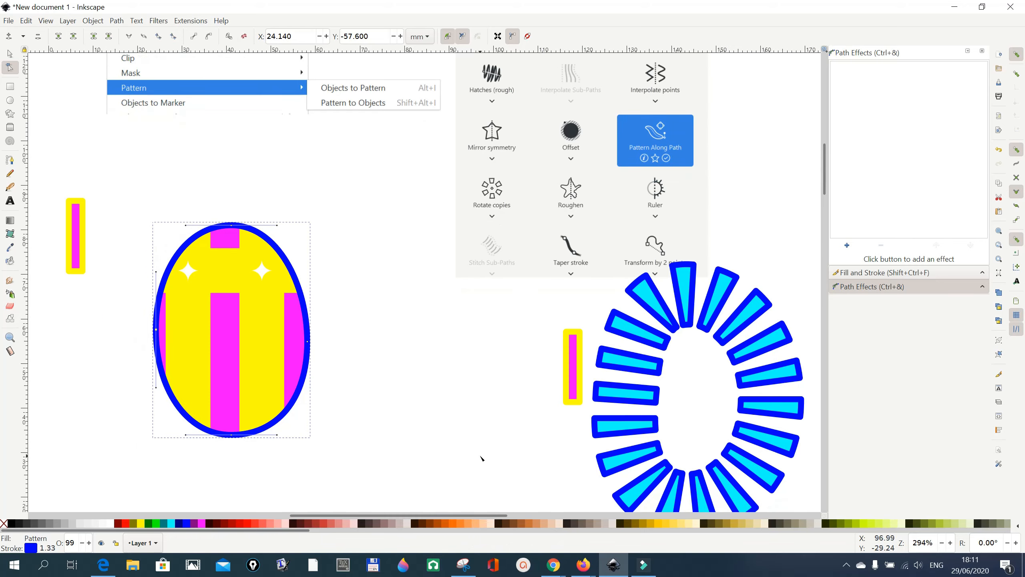
{"action": "scroll", "coordinate": [479, 460], "scroll_direction": "down", "scroll_amount": 2}
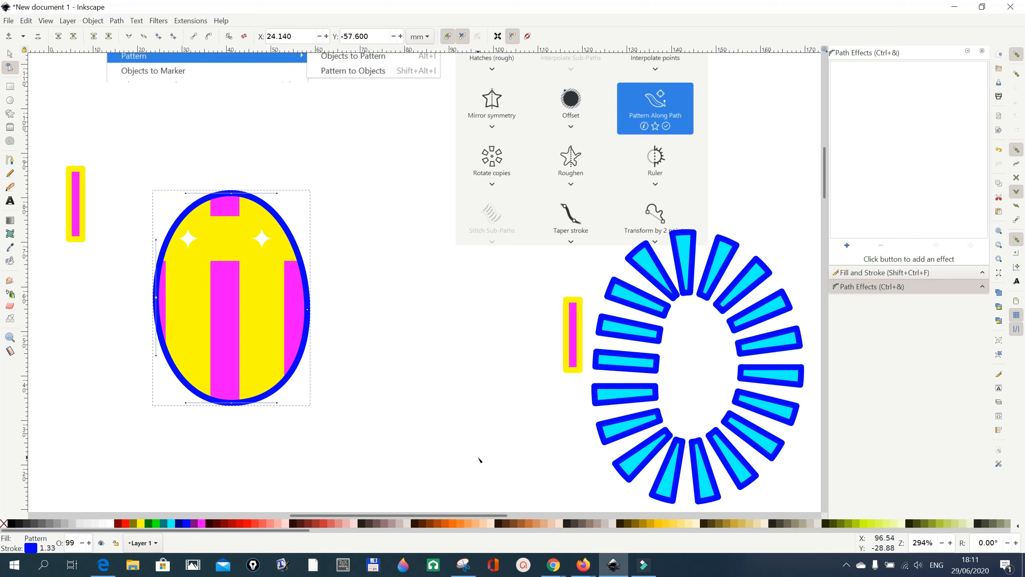